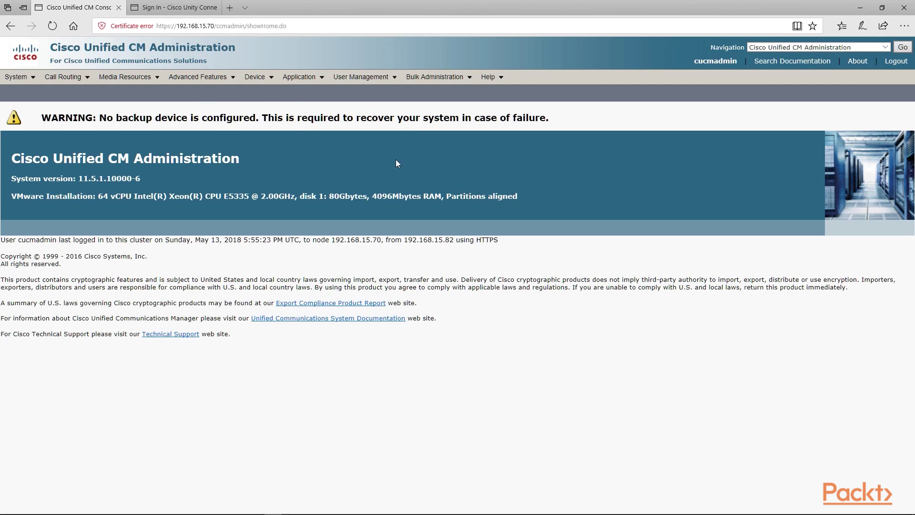
Step: Start the Cisco Voice Mail Port Wizard for a new voice mail server named CiscoUM1 and add 2 ports
mouse_move(205, 77)
mouse_move(221, 91)
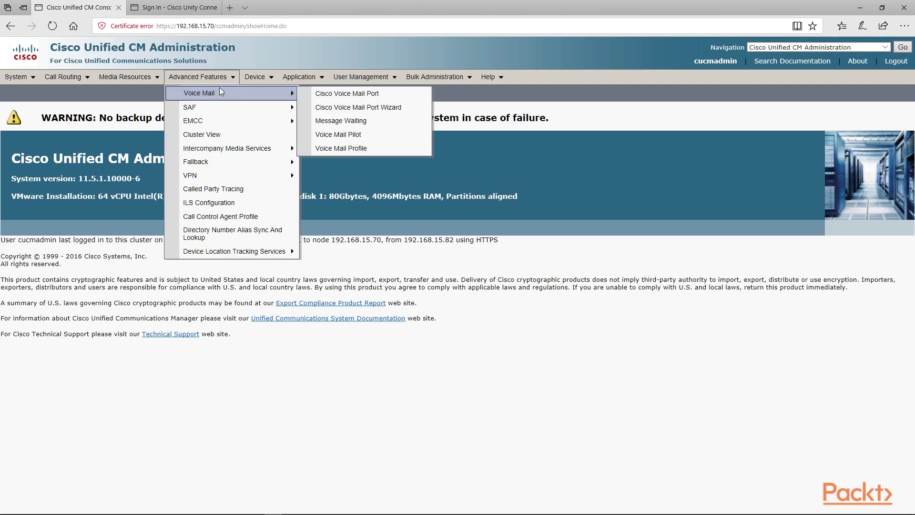
left_click(341, 109)
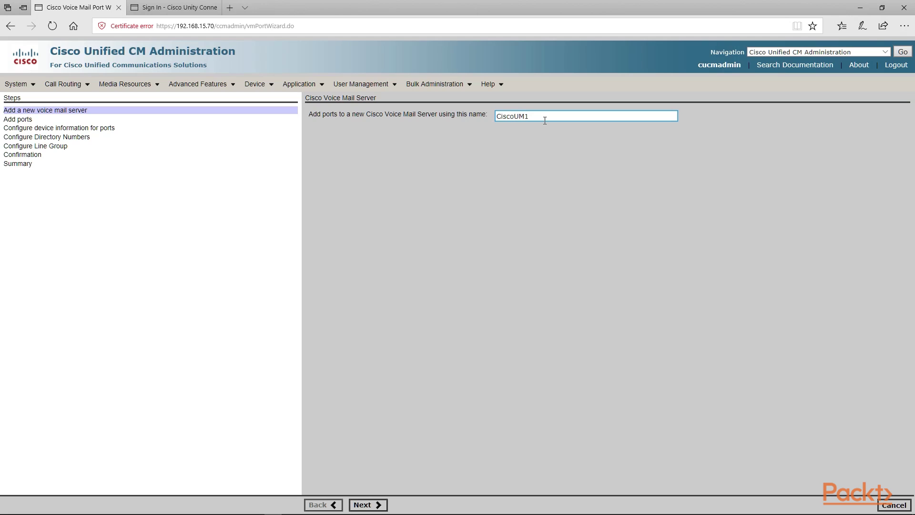
left_click(363, 506)
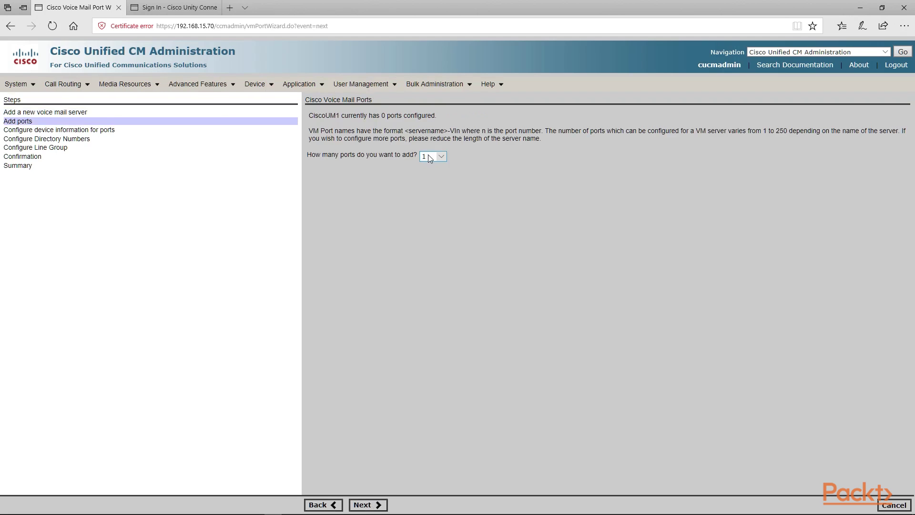
left_click(442, 156)
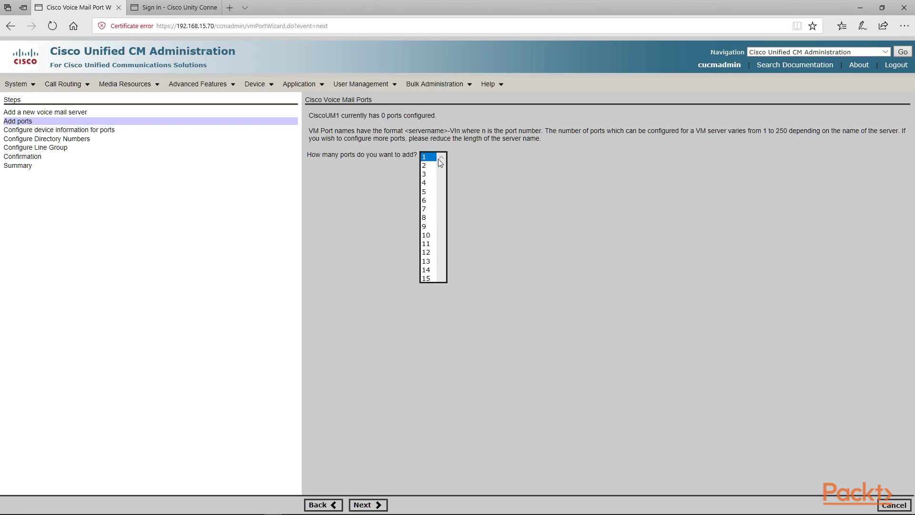
left_click(431, 172)
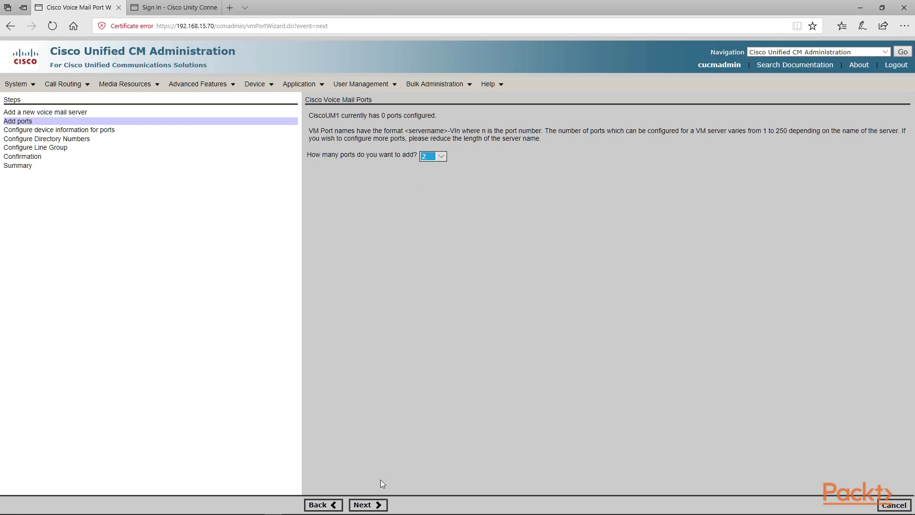
left_click(366, 505)
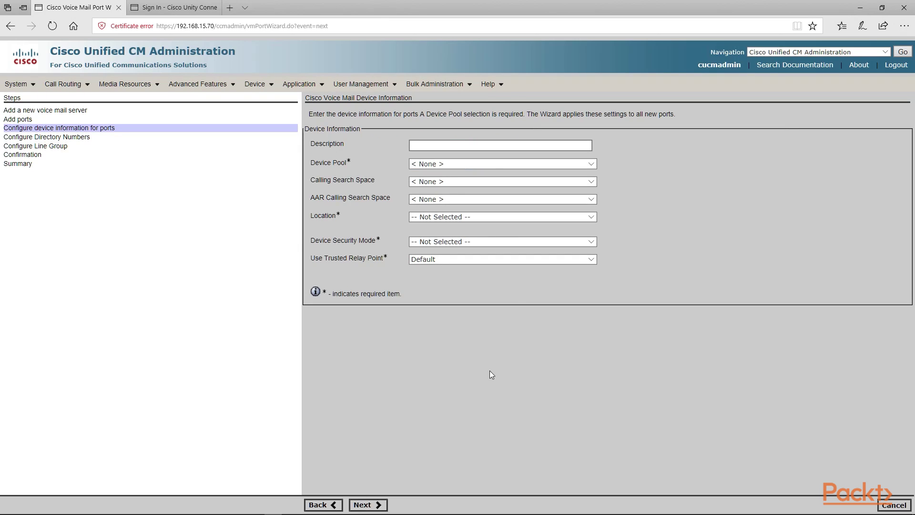
Step: Describe the new ports as "Pack Voice Mail Port" and assign them to the VoiceBranch-Calfornia-DP device pool
left_click(421, 149)
left_click(421, 151)
type("vo")
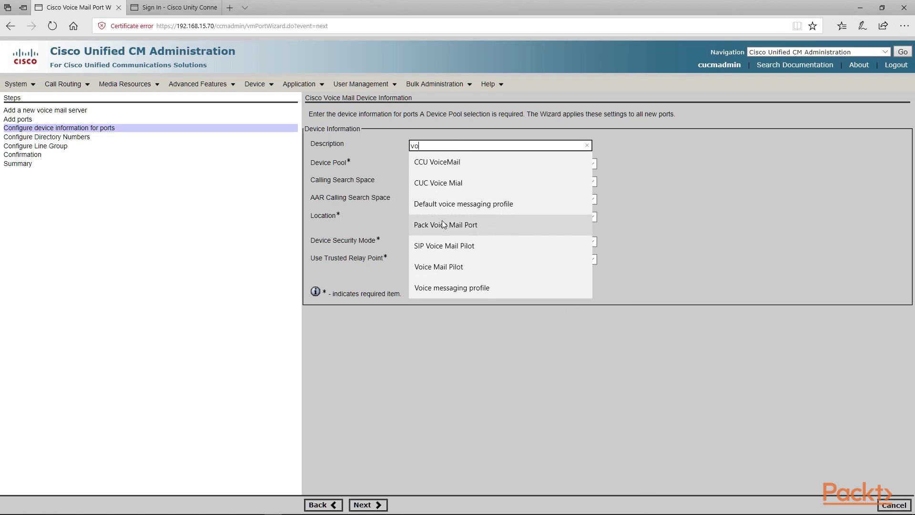
left_click(441, 220)
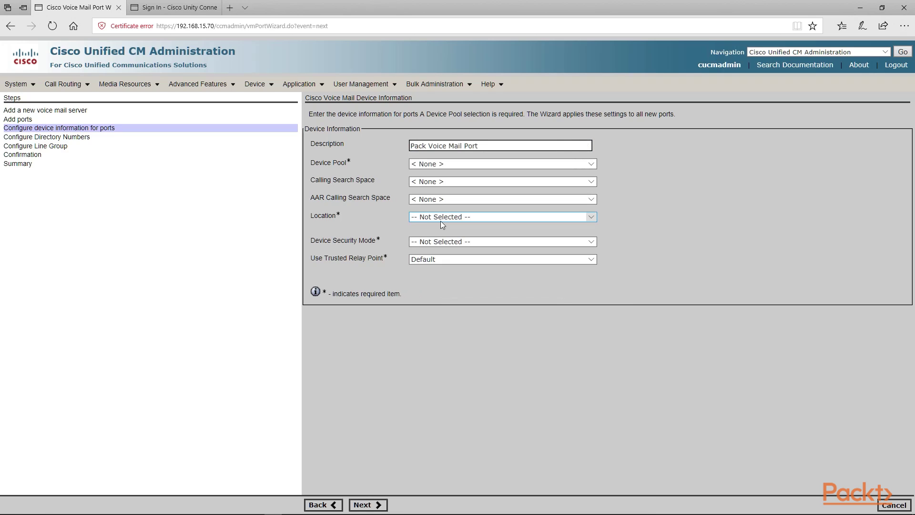
left_click(448, 164)
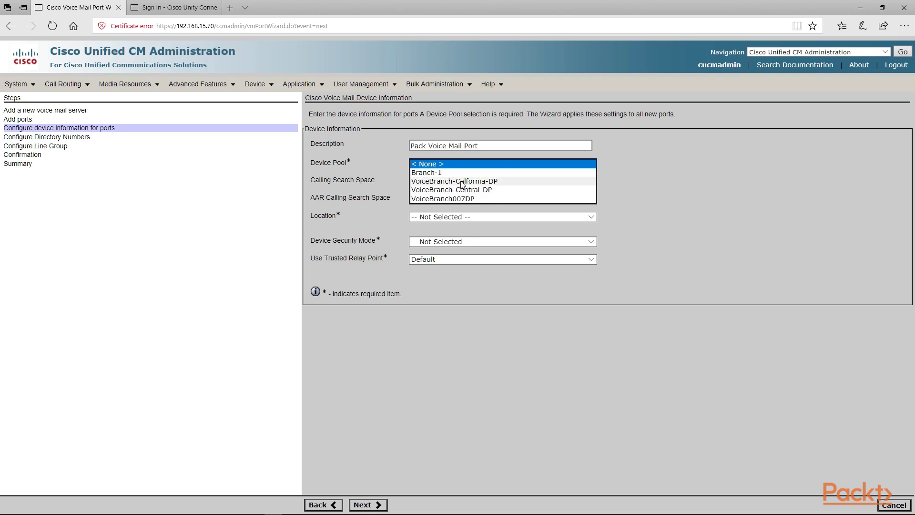
left_click(459, 181)
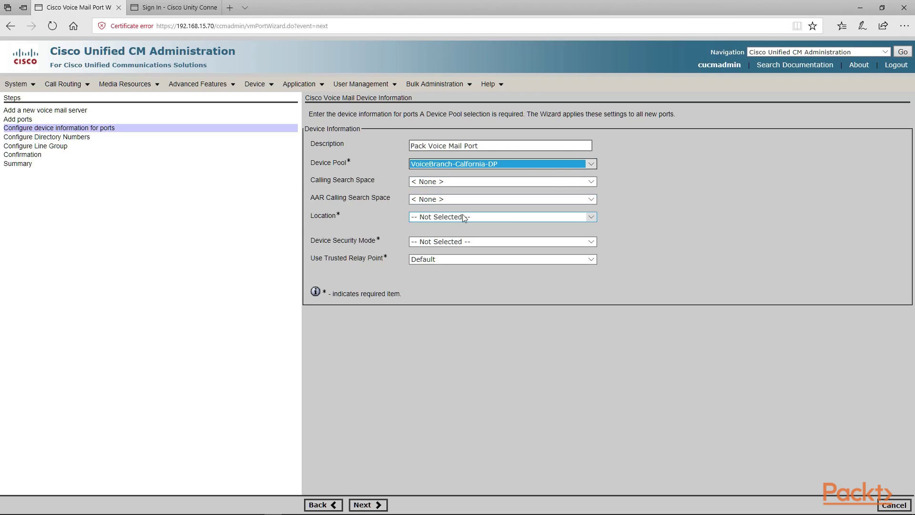
Step: Set the ports' location to VoiceBranch-Central-Location and their device security mode to Non Secure Voice Mail Port, and continue the wizard
left_click(464, 217)
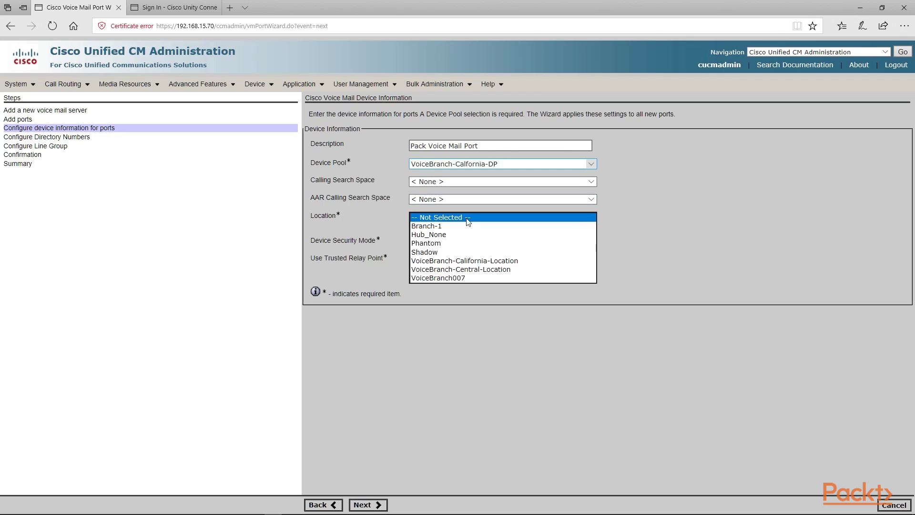
left_click(474, 270)
left_click(594, 242)
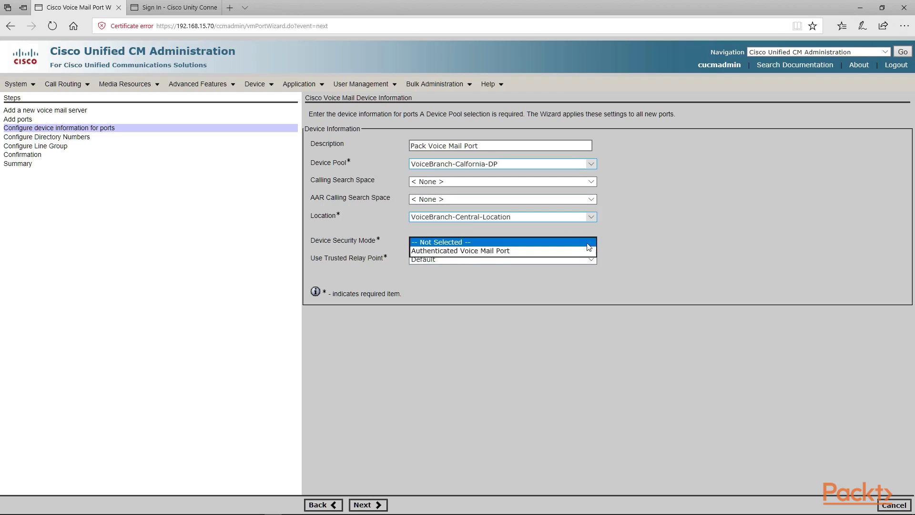
left_click(512, 266)
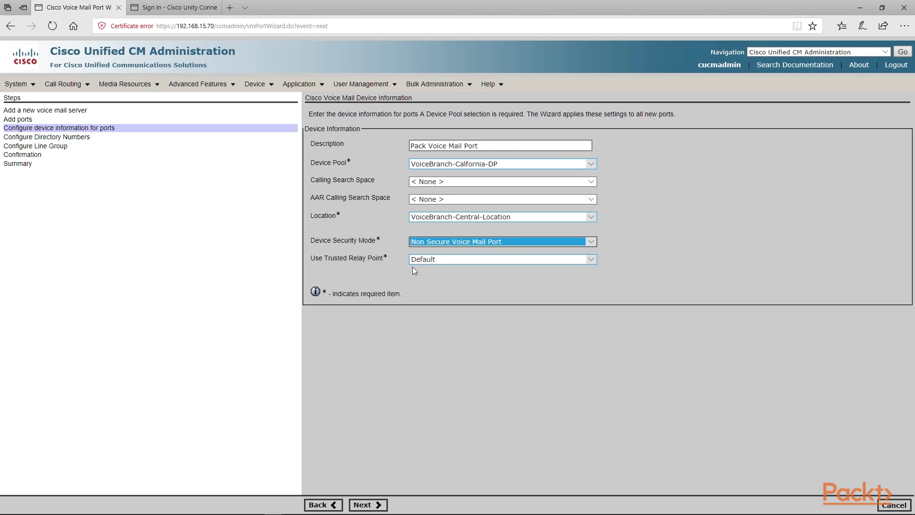
left_click(365, 504)
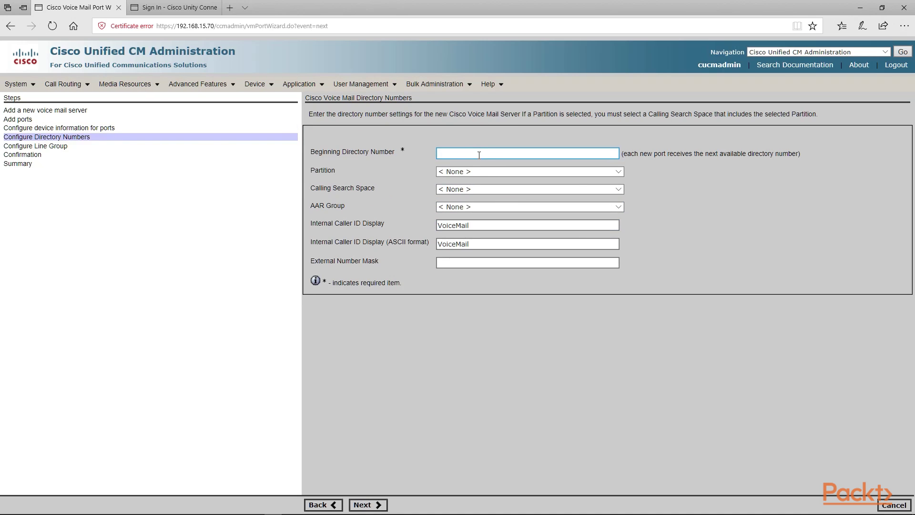
Step: Set the beginning directory number for the voice mail ports to 8100 and continue to the line group settings
left_click(479, 154)
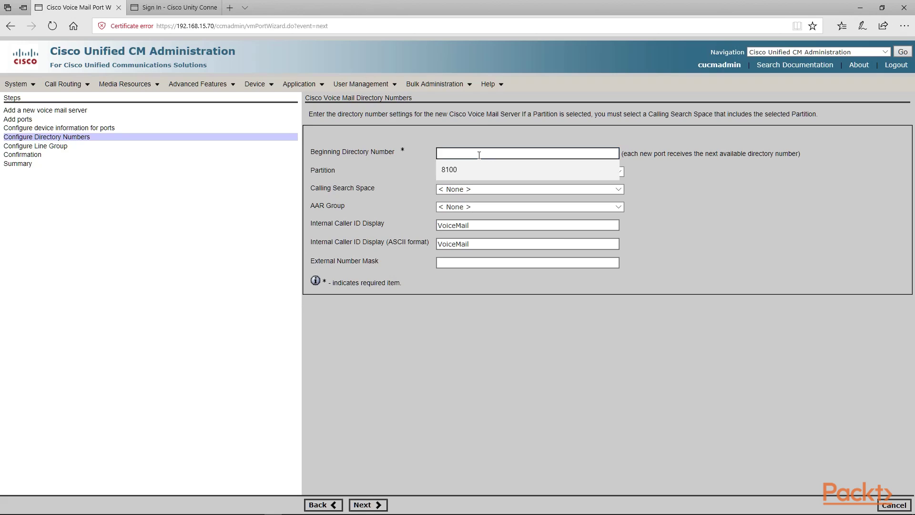
type("8100")
left_click(368, 267)
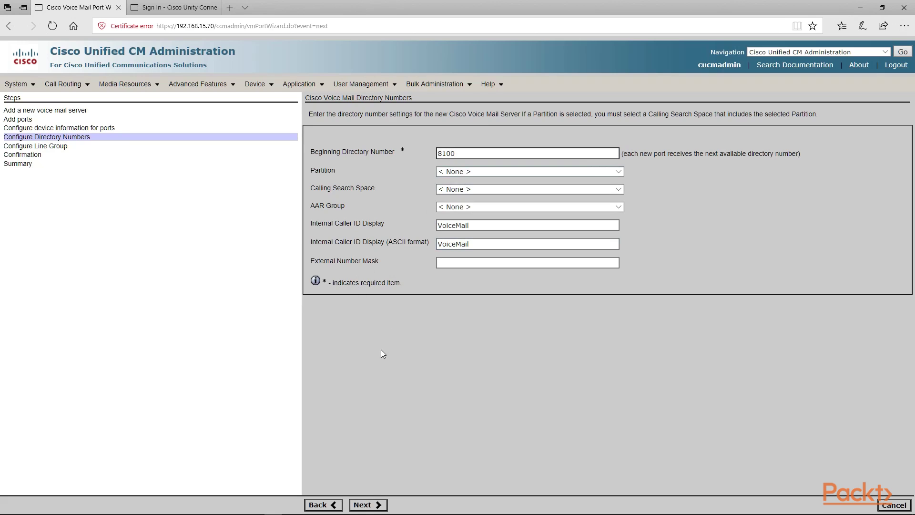
left_click(369, 506)
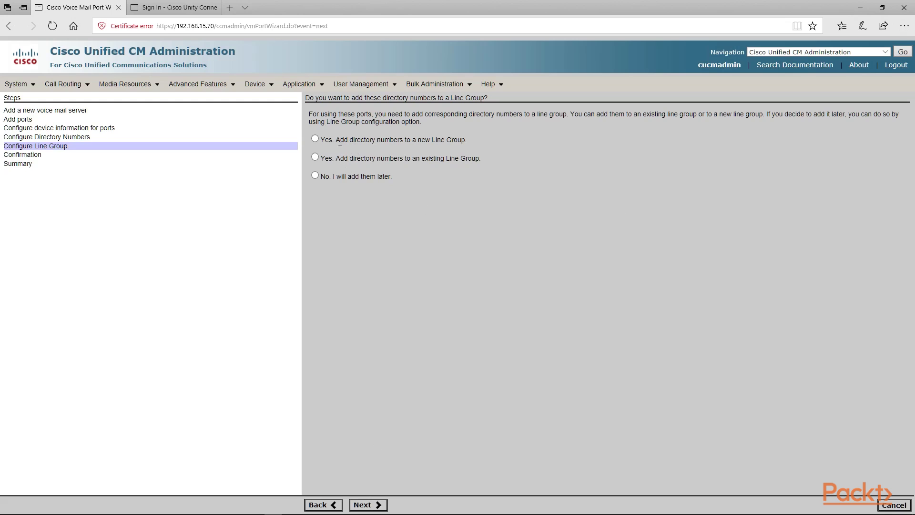
Step: Add the directory numbers to a new line group named CiscoUM1 and finish the port wizard
left_click(315, 138)
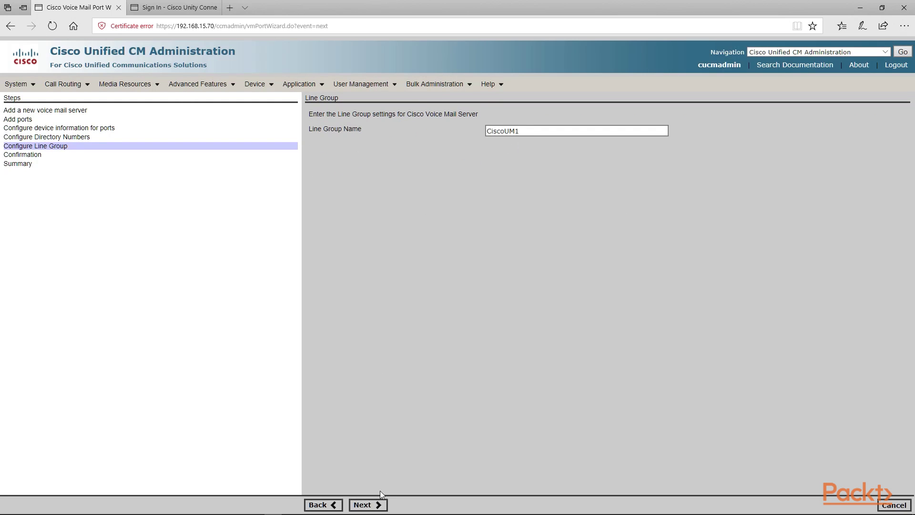
left_click(375, 504)
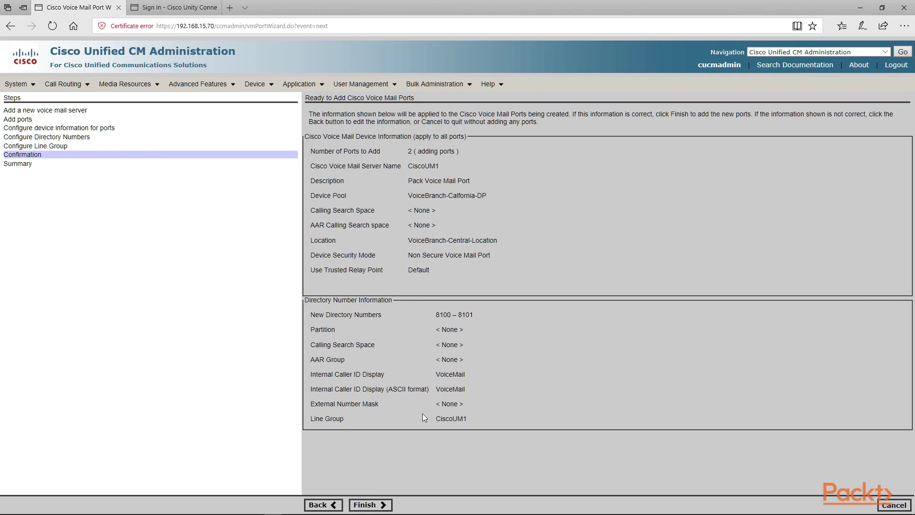
left_click(374, 504)
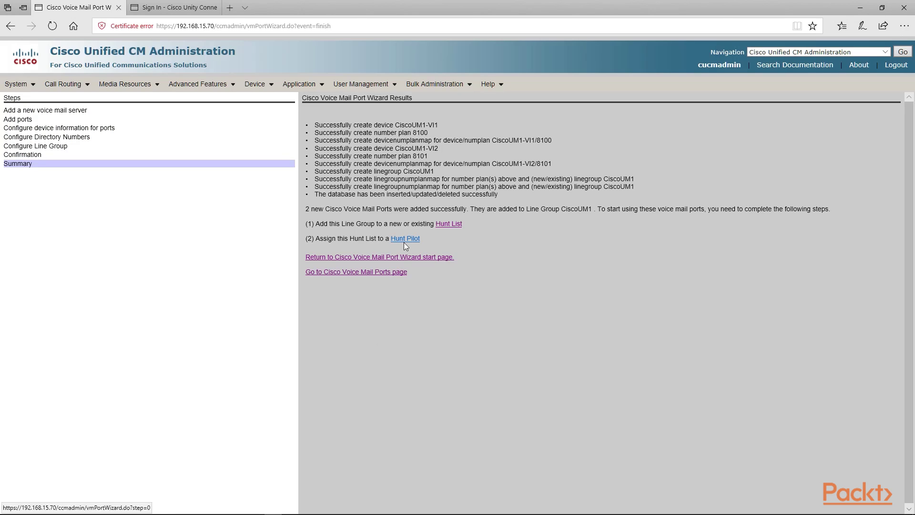
Step: Add a new hunt list named Voicemail_HL with the description "CUC Voice Mial"
left_click(448, 227)
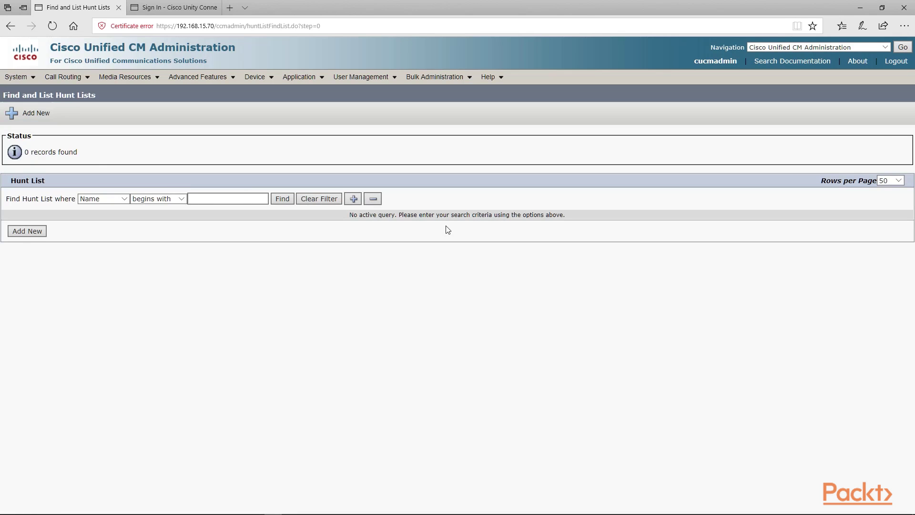
left_click(32, 232)
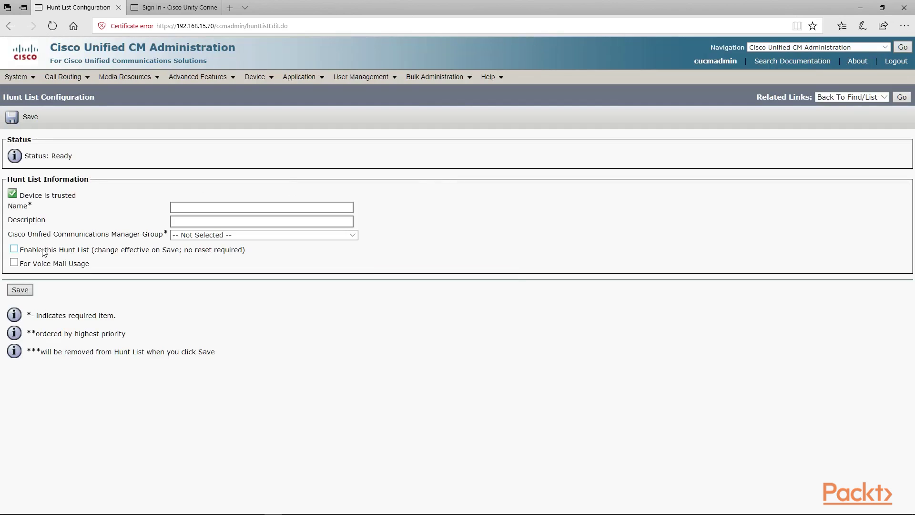
left_click(195, 211)
left_click(196, 211)
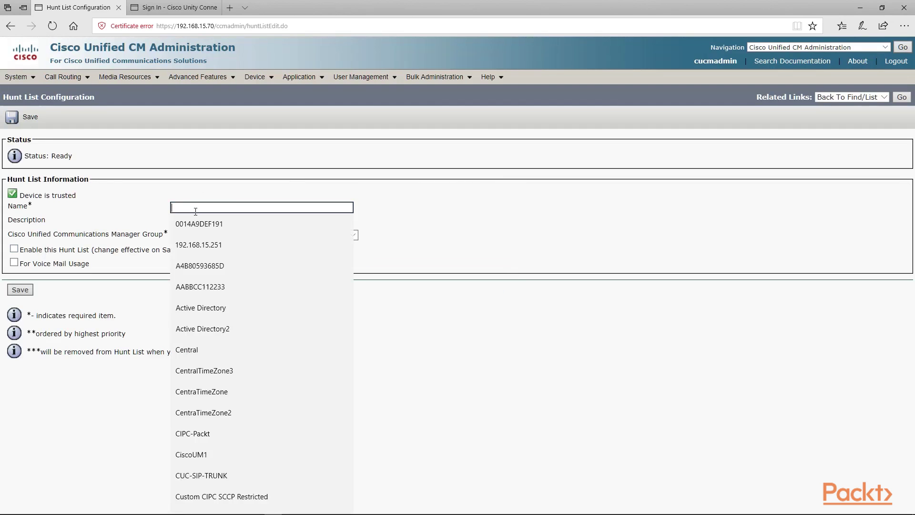
type("Voi")
left_click(196, 249)
left_click(194, 222)
left_click(194, 225)
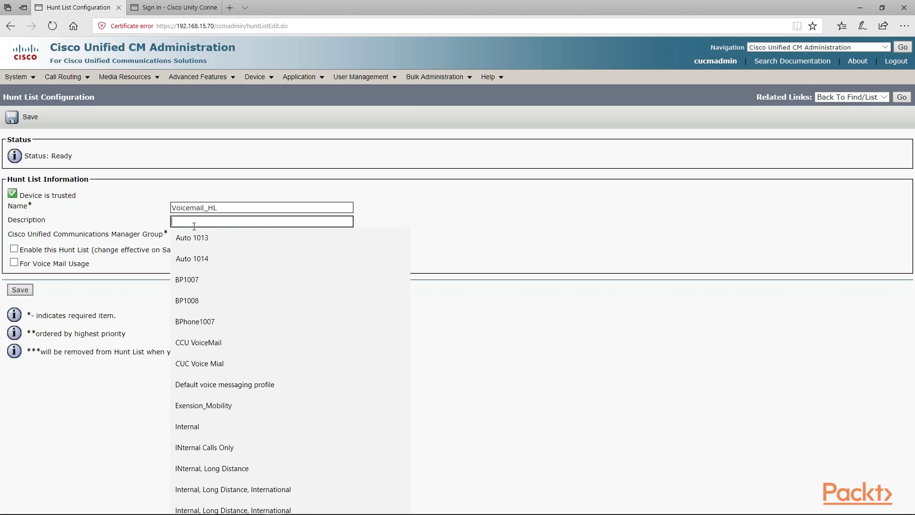
type("CUC")
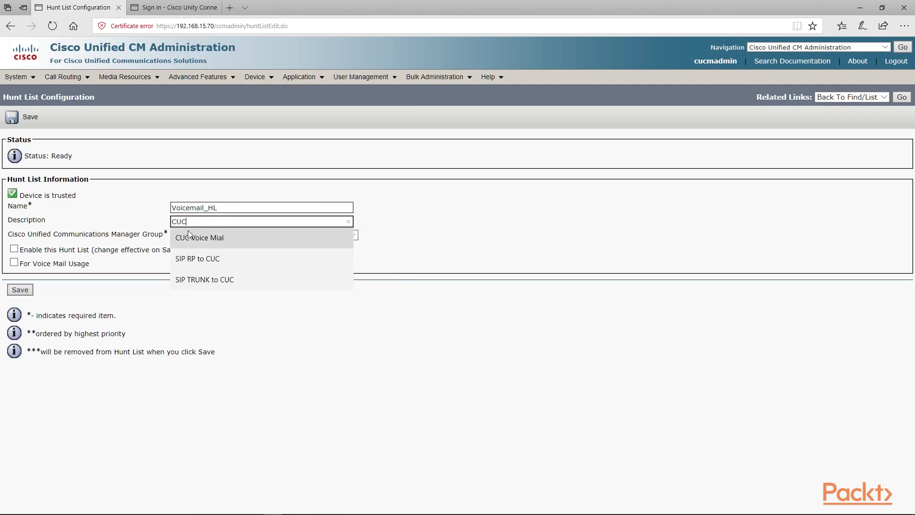
left_click(188, 231)
Step: Assign the hunt list to the Packt_Single_Server group, enable it for voice mail usage, and save it
left_click(353, 235)
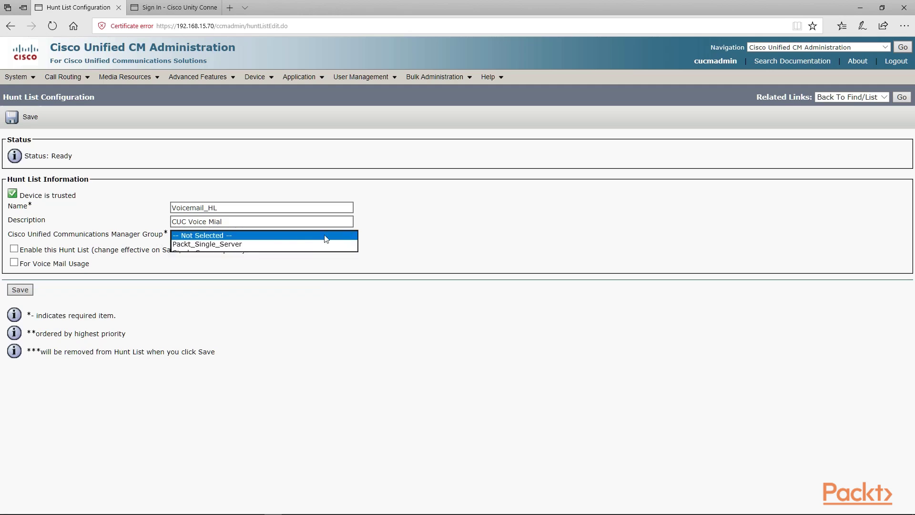
left_click(248, 245)
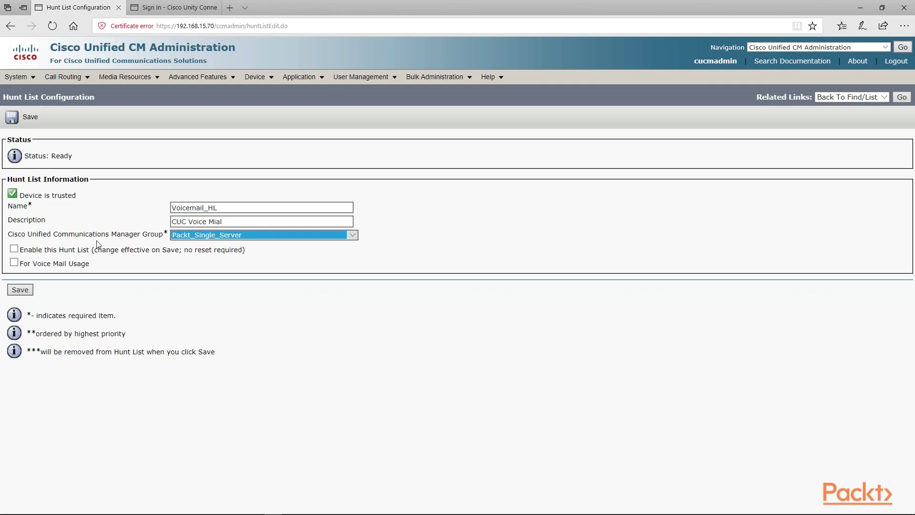
left_click(15, 249)
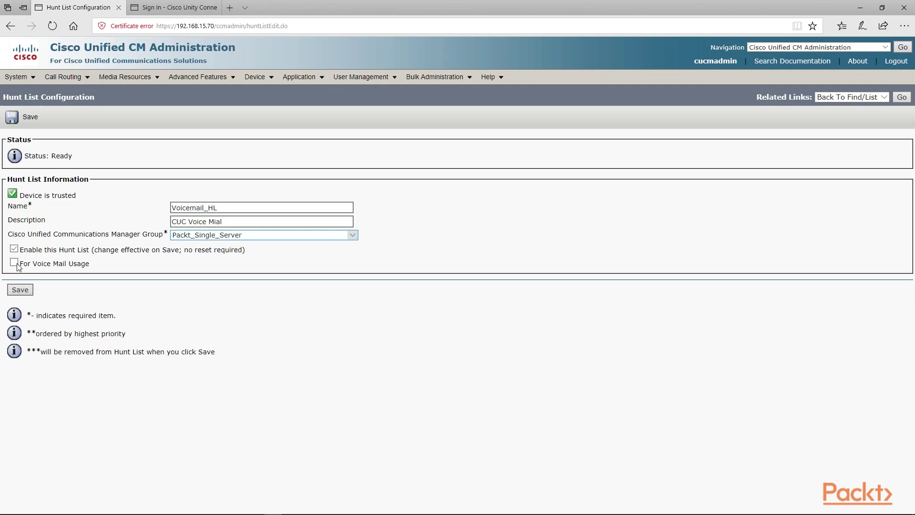
left_click(15, 263)
left_click(22, 292)
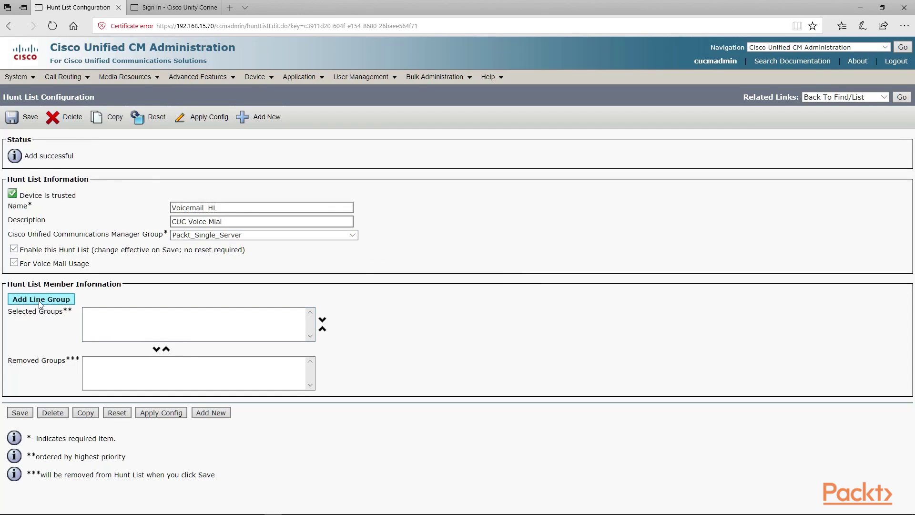
Step: Add the CiscoUM1 line group to the Voicemail_HL hunt list, accepting the save confirmation
left_click(40, 301)
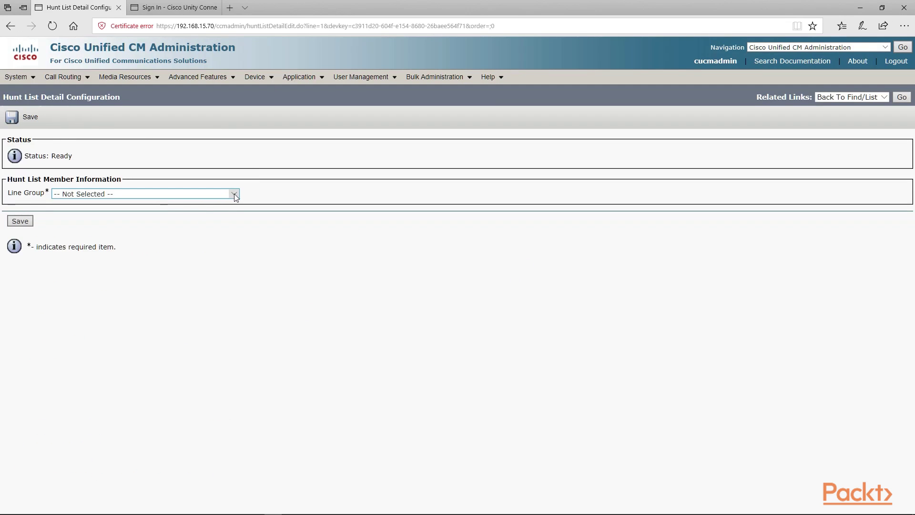
left_click(234, 193)
left_click(128, 204)
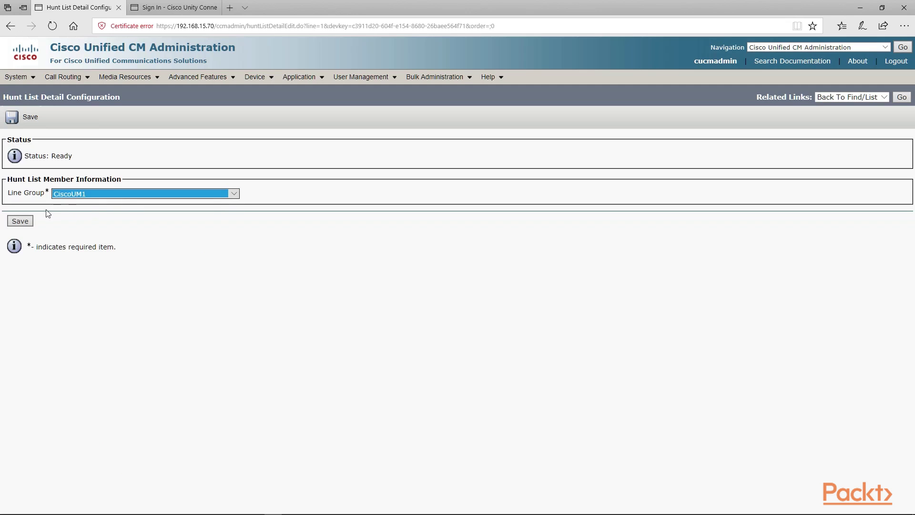
left_click(21, 220)
left_click(408, 313)
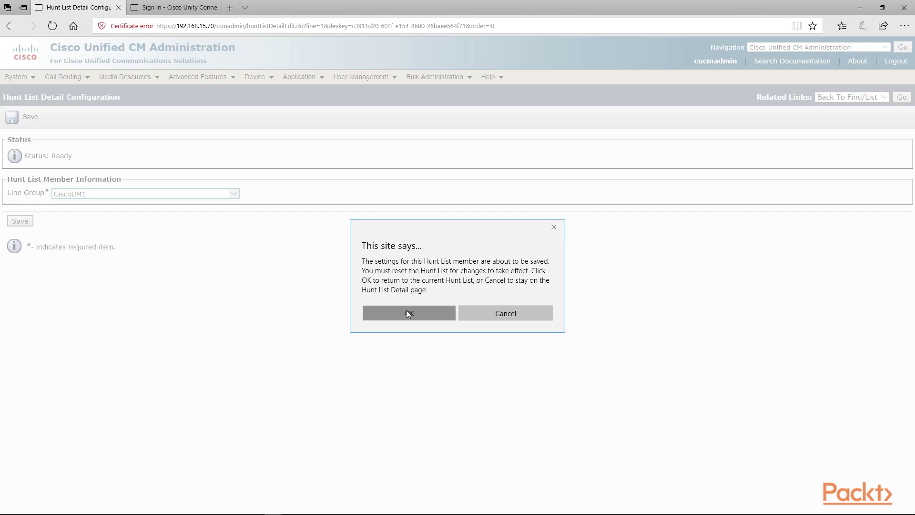
left_click(408, 313)
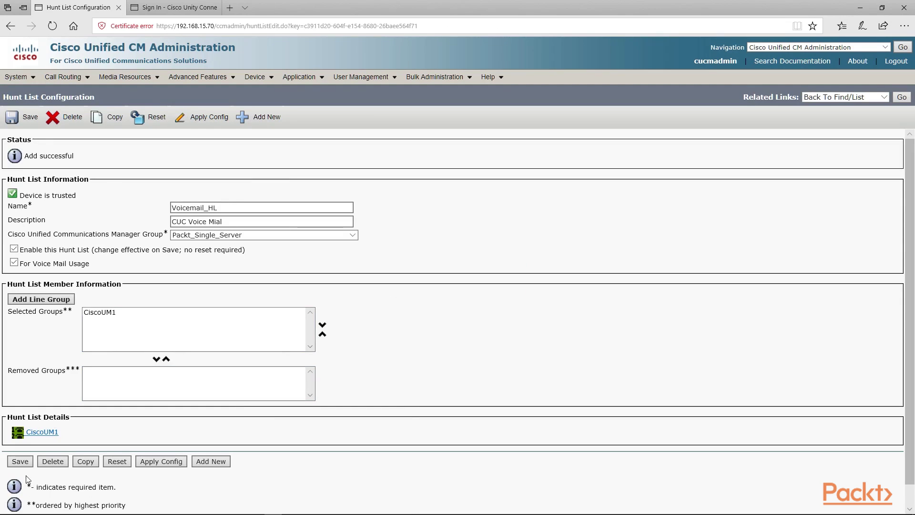
Step: Save the Voicemail_HL hunt list and reset it so the changes take effect
left_click(25, 466)
left_click(545, 321)
left_click(118, 461)
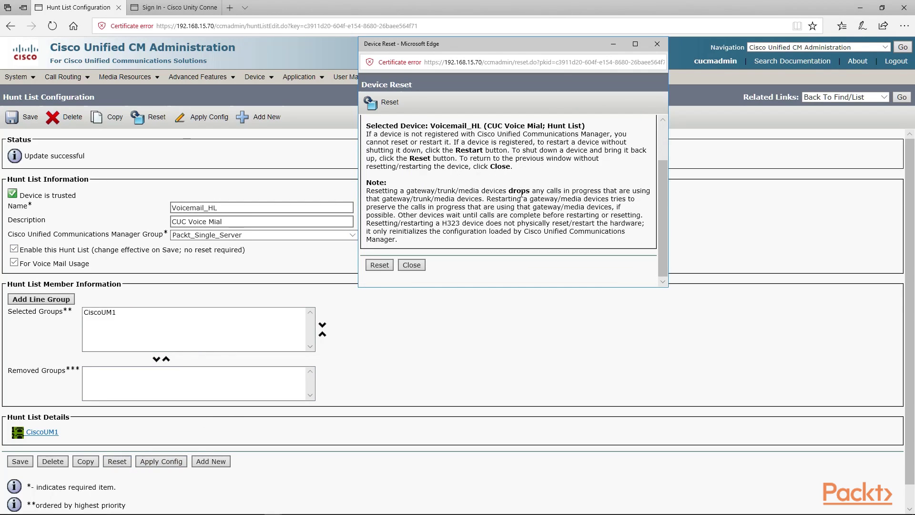
left_click(373, 266)
scroll(381, 269, "down", 2)
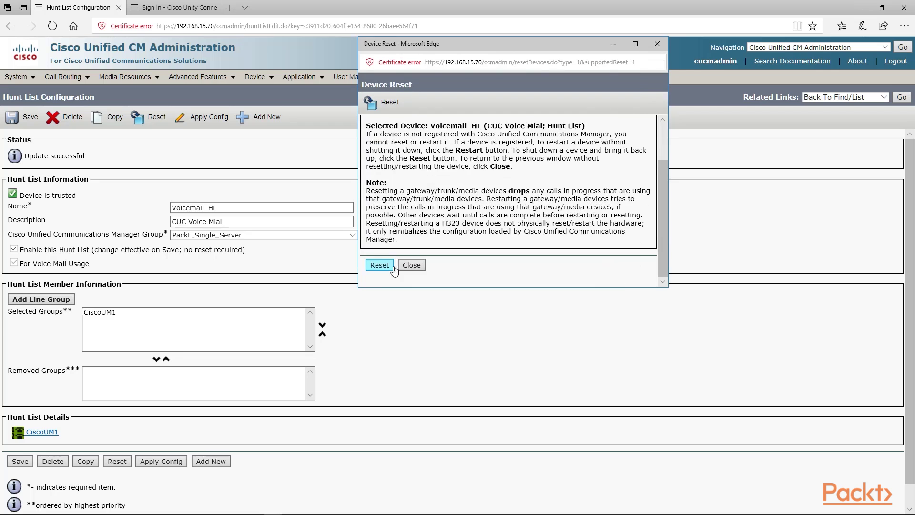
Step: Close the device reset window and start adding a new hunt pilot
left_click(408, 265)
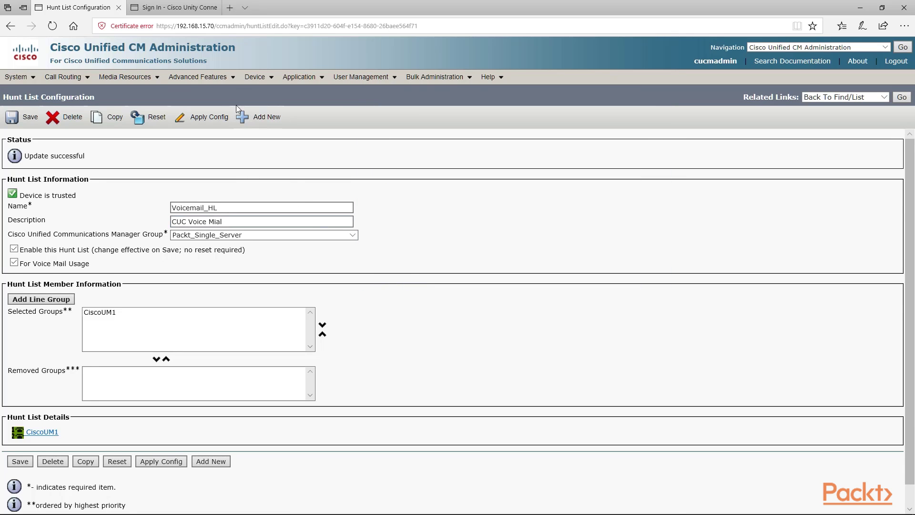
left_click(195, 77)
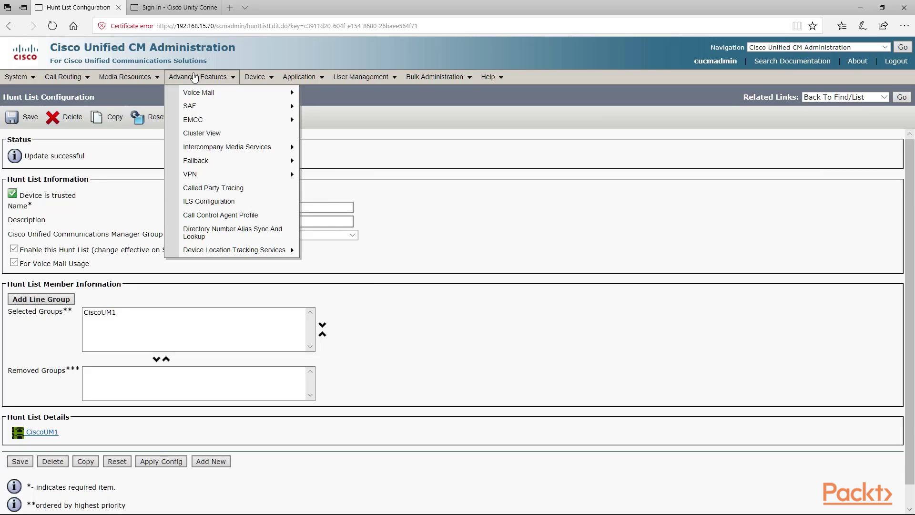
mouse_move(67, 77)
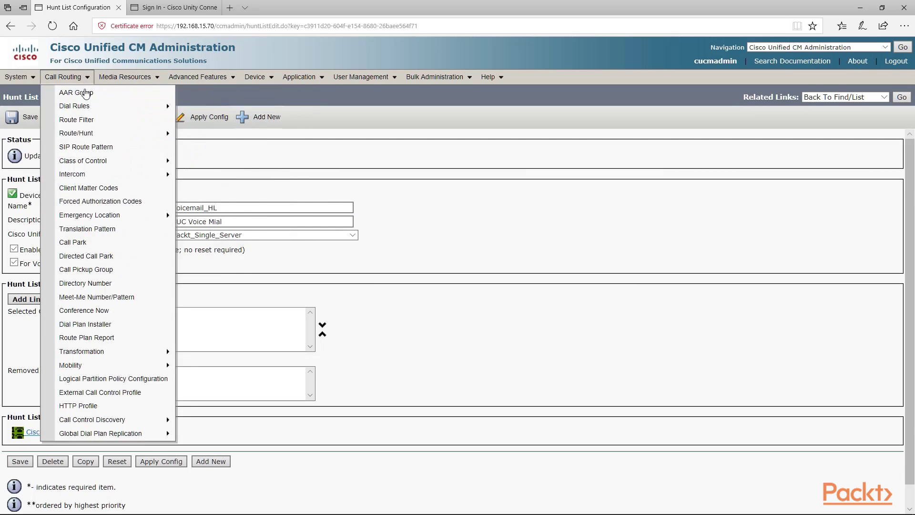
mouse_move(90, 135)
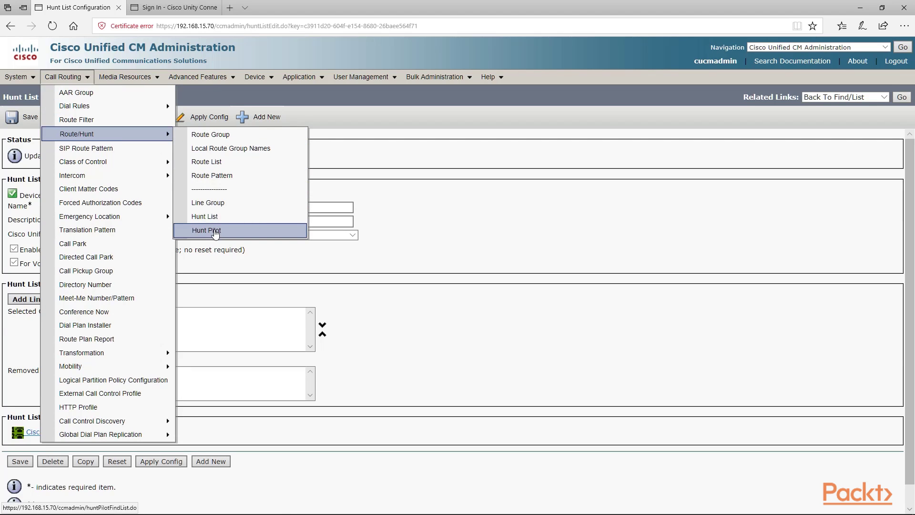
left_click(215, 232)
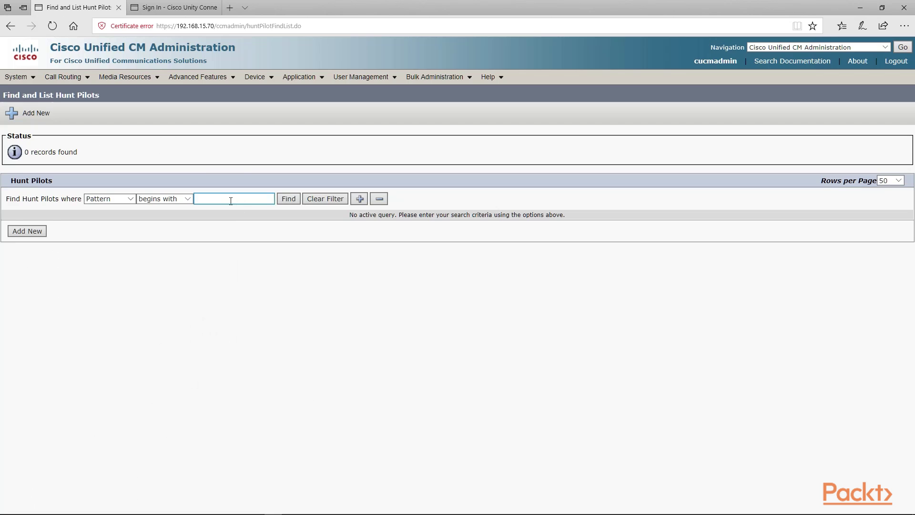
left_click(25, 231)
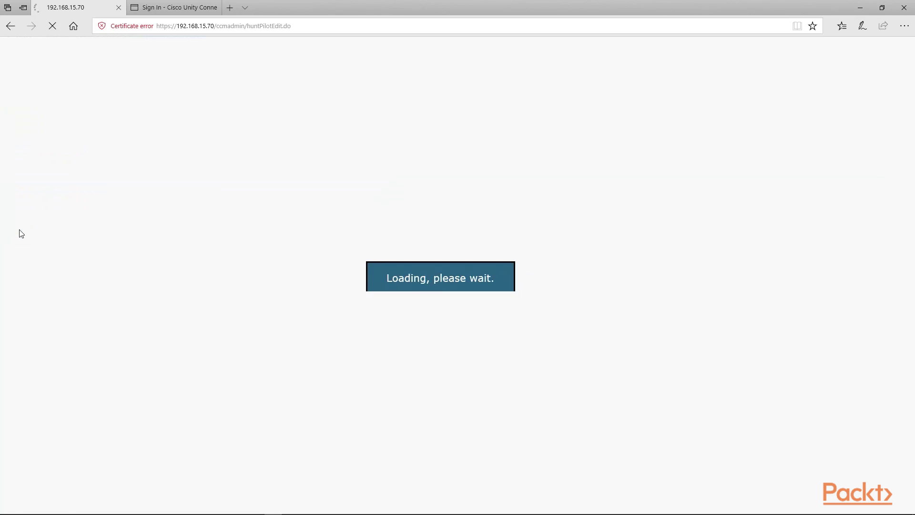
Step: Set the hunt pilot number to 8000 and its description to "Voice Mail Pilot"
left_click(90, 195)
type("8")
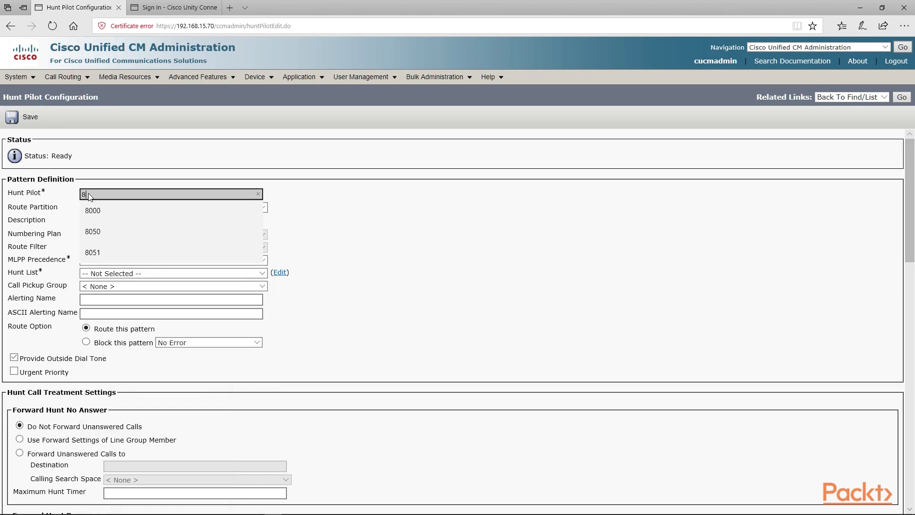
type("000")
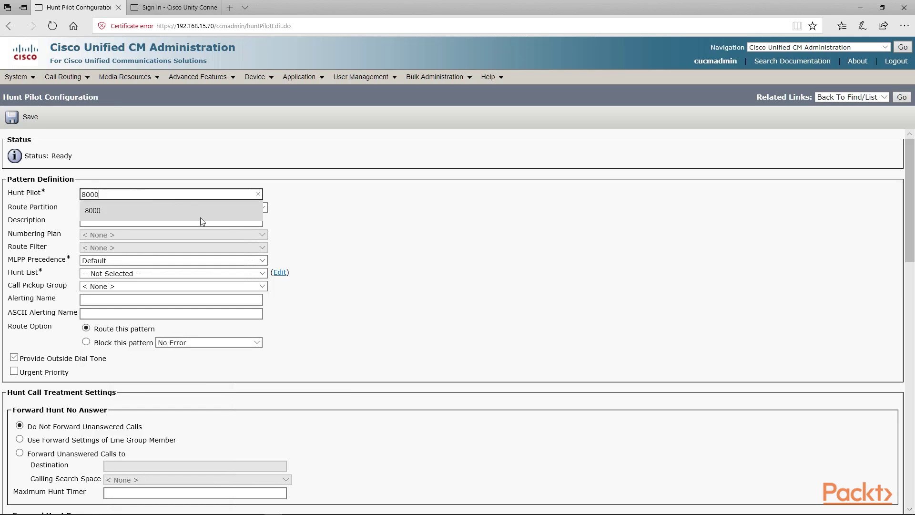
key("Tab")
left_click(226, 221)
type("voice")
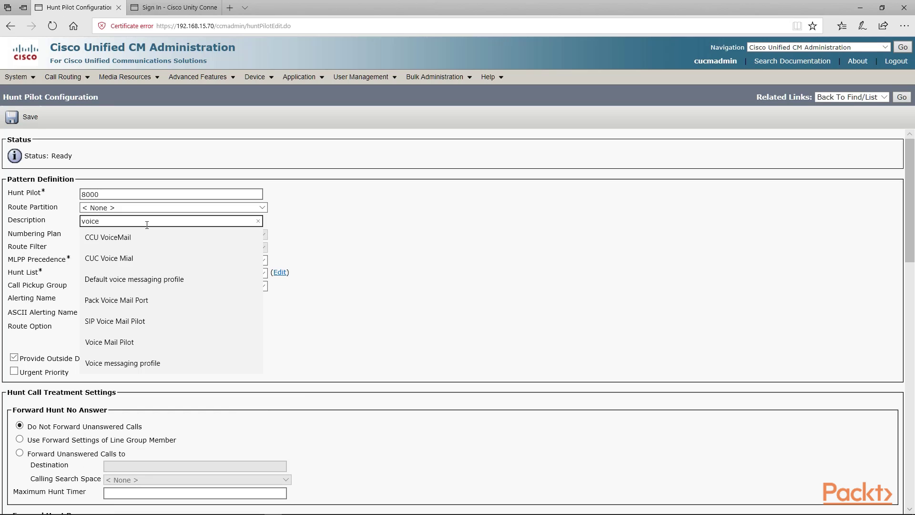
left_click(128, 349)
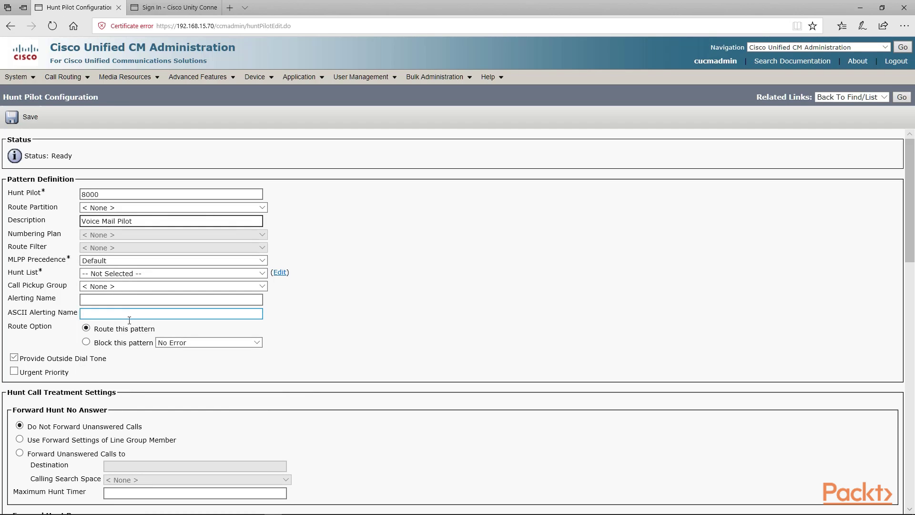
Step: Assign the Voicemail_HL hunt list to the pilot, disable Provide Outside Dial Tone, and save the hunt pilot
left_click(262, 273)
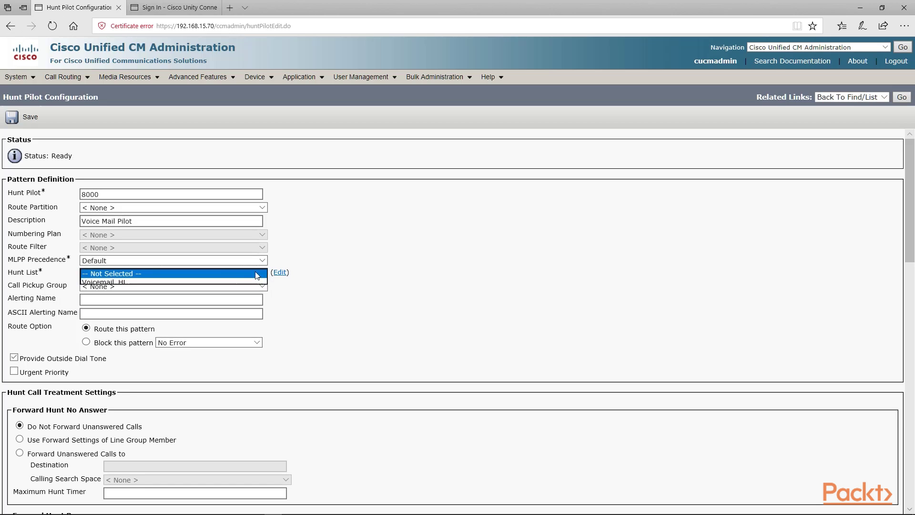
left_click(185, 283)
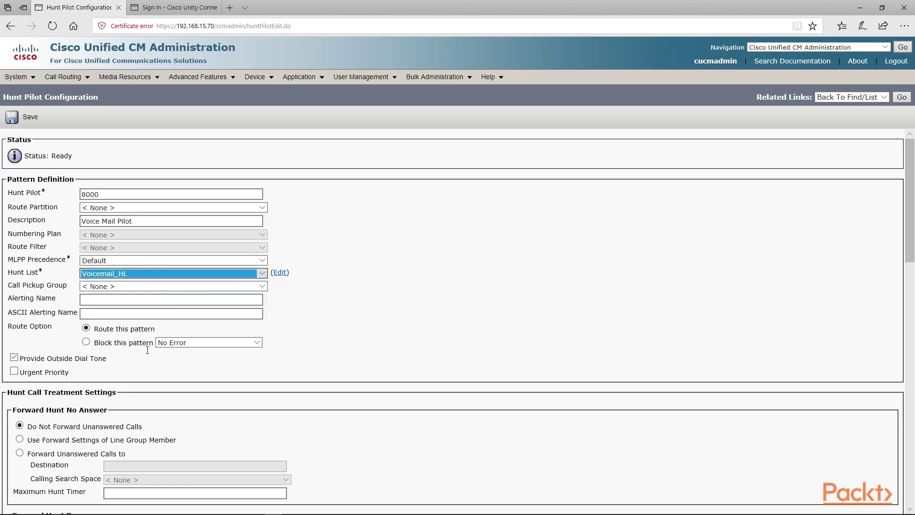
left_click(21, 360)
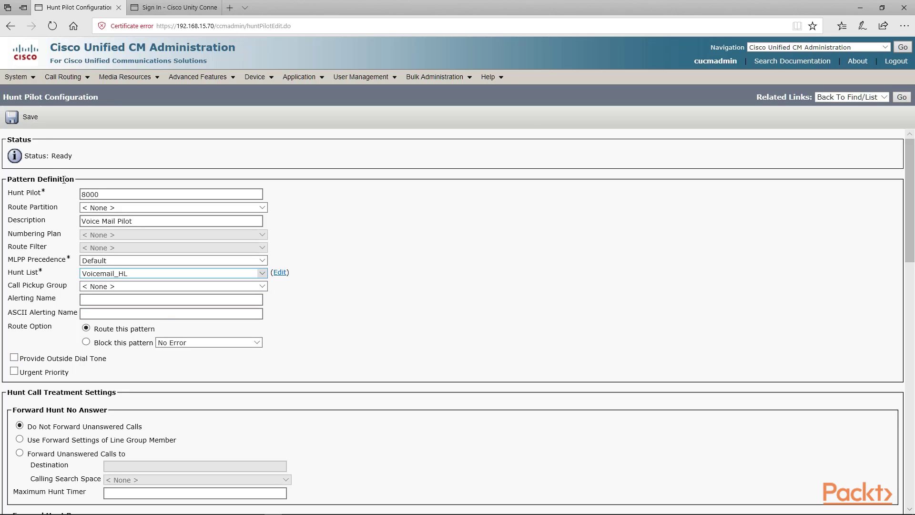
left_click(30, 118)
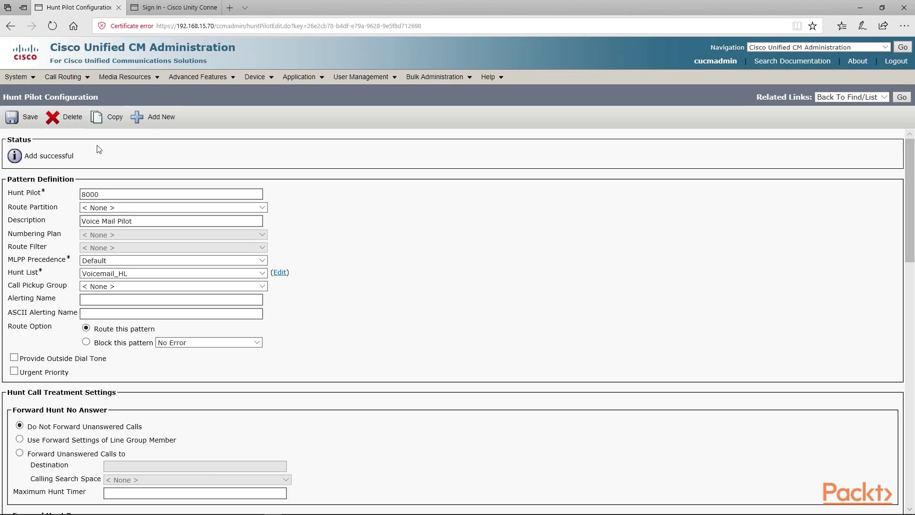
Step: Add a new message waiting entry with the number 8050
mouse_move(180, 78)
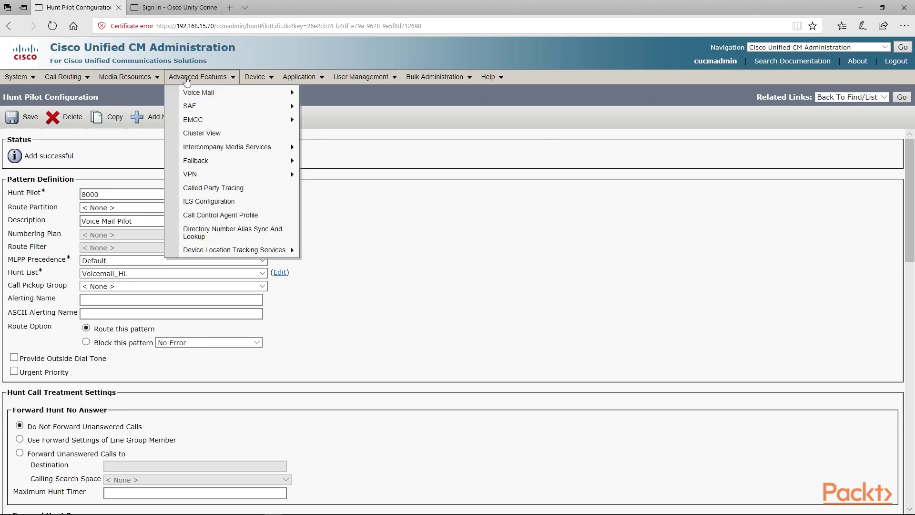
mouse_move(199, 94)
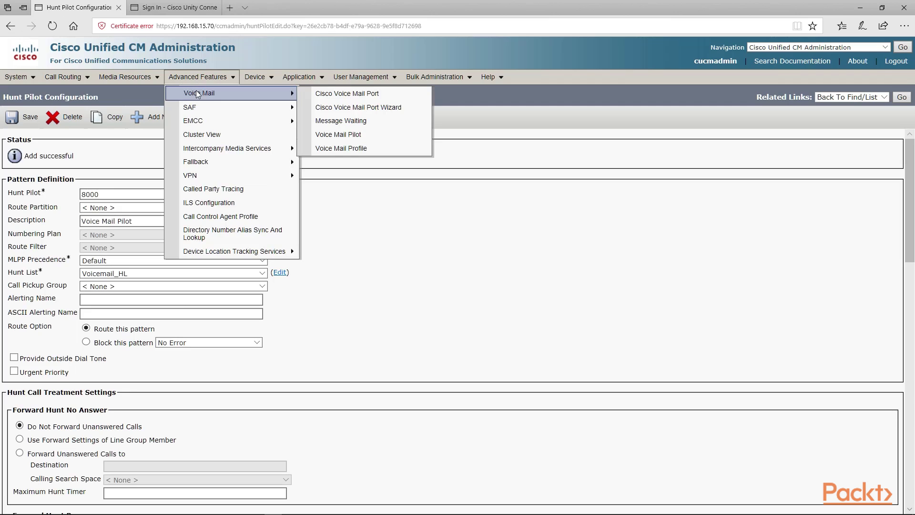
left_click(386, 122)
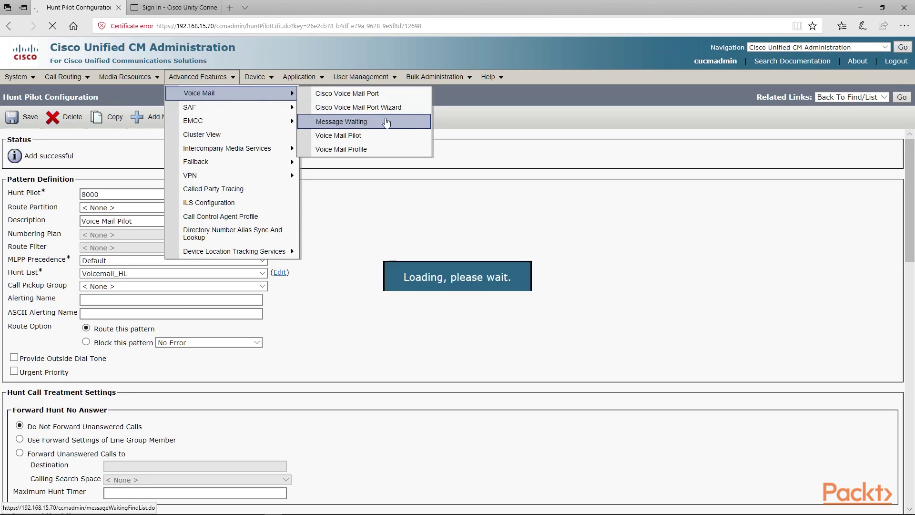
left_click(29, 232)
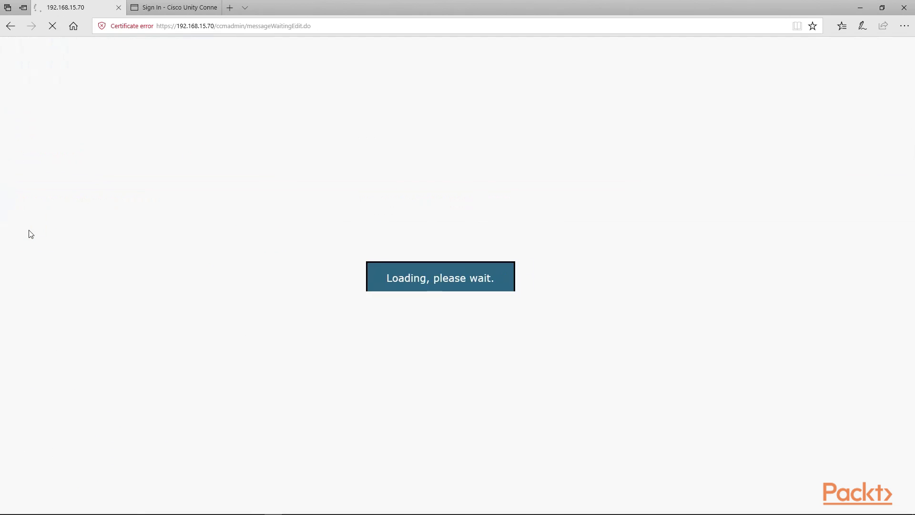
left_click(141, 194)
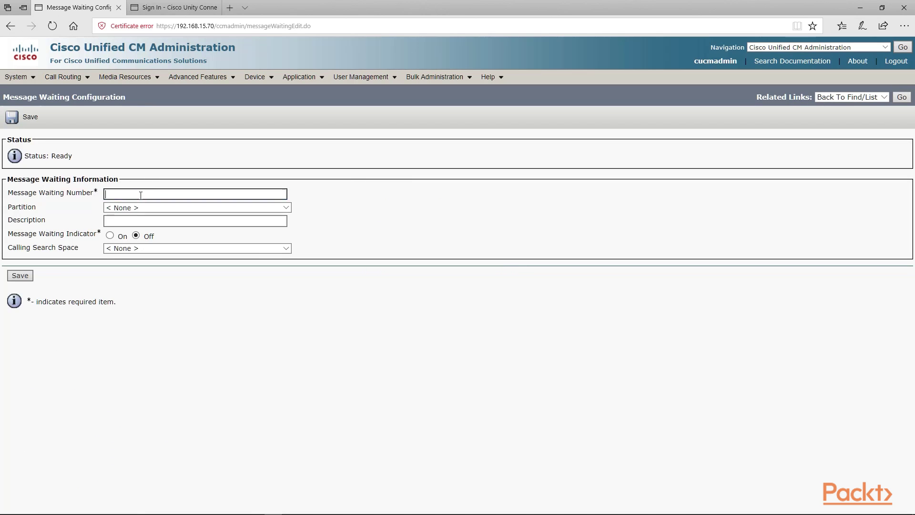
type("8050")
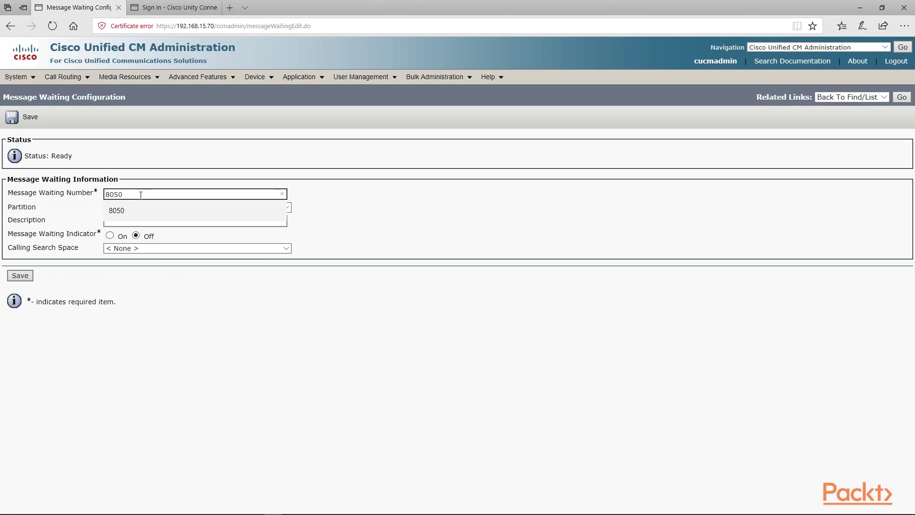
Step: Describe the 8050 entry as "MWI ON", set its message waiting indicator to On, and save it
left_click(135, 224)
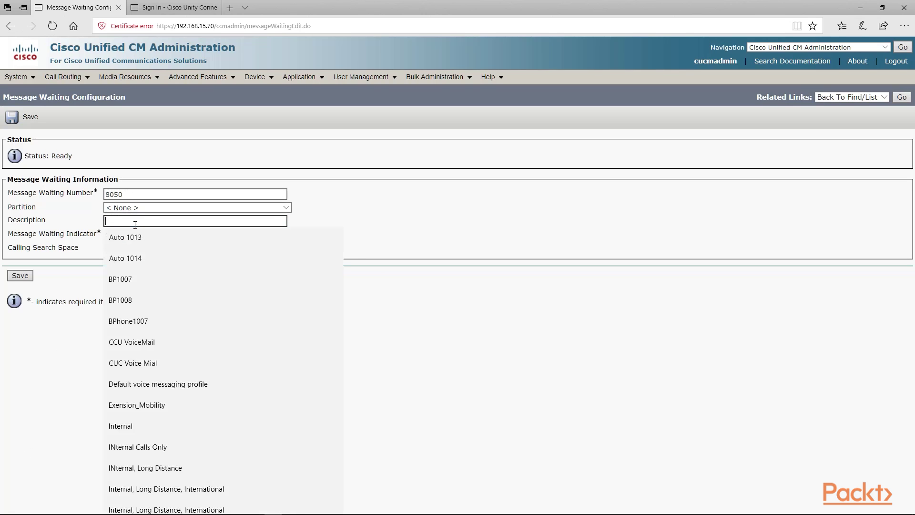
type("mw")
left_click(112, 259)
left_click(110, 235)
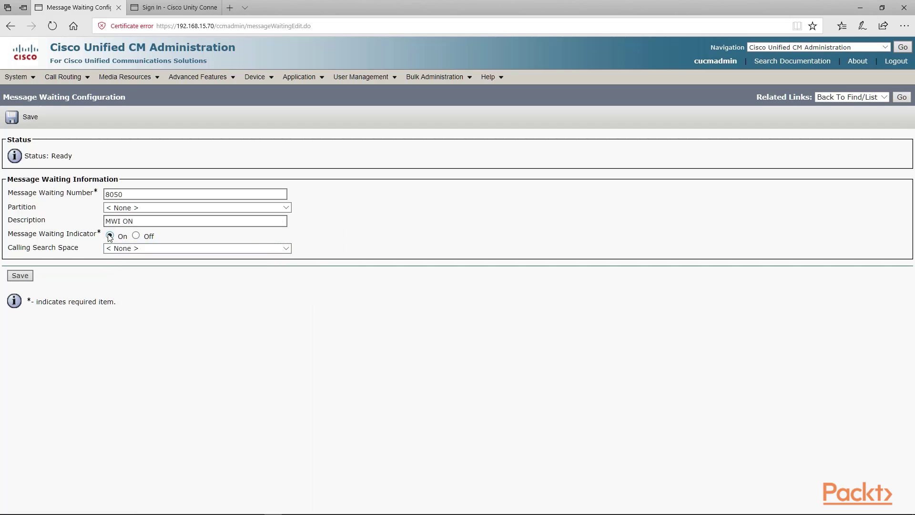
left_click(33, 276)
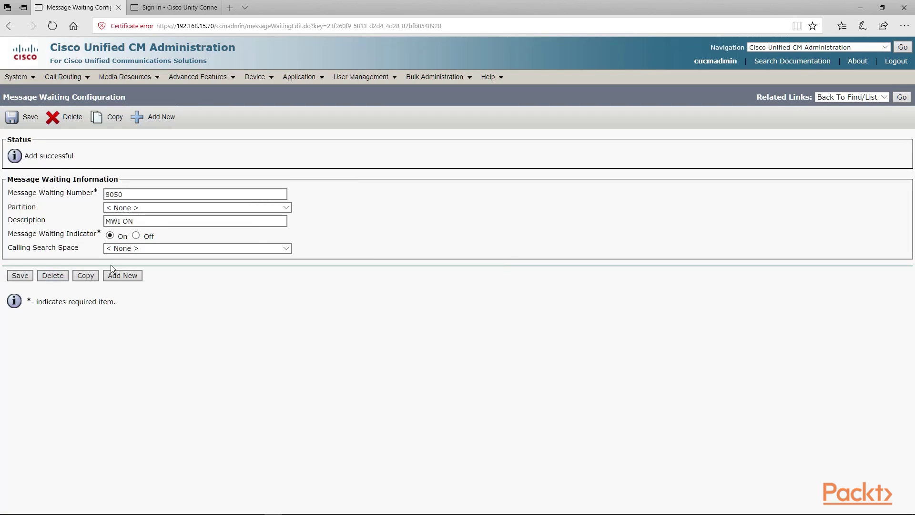
Step: Copy the 8050 message waiting entry and set the copy's number to 8051
left_click(119, 123)
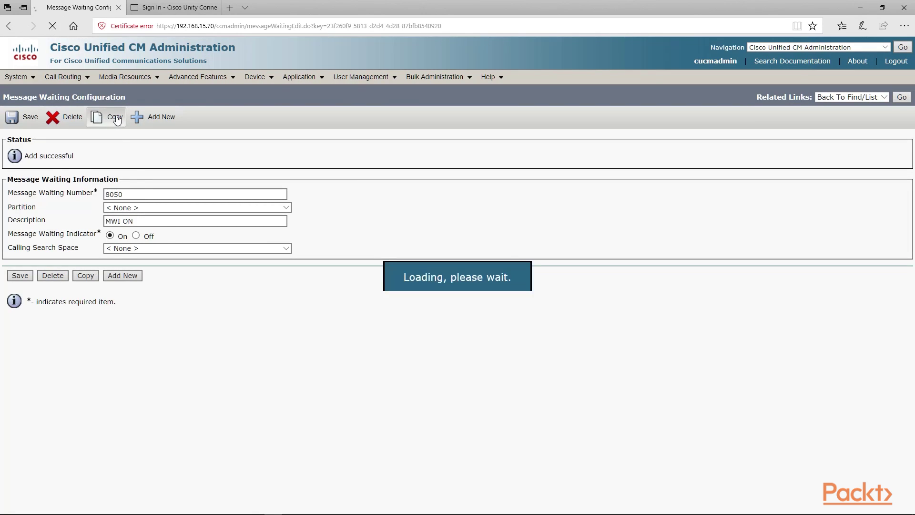
left_click(144, 193)
key("BackSpace")
type("1")
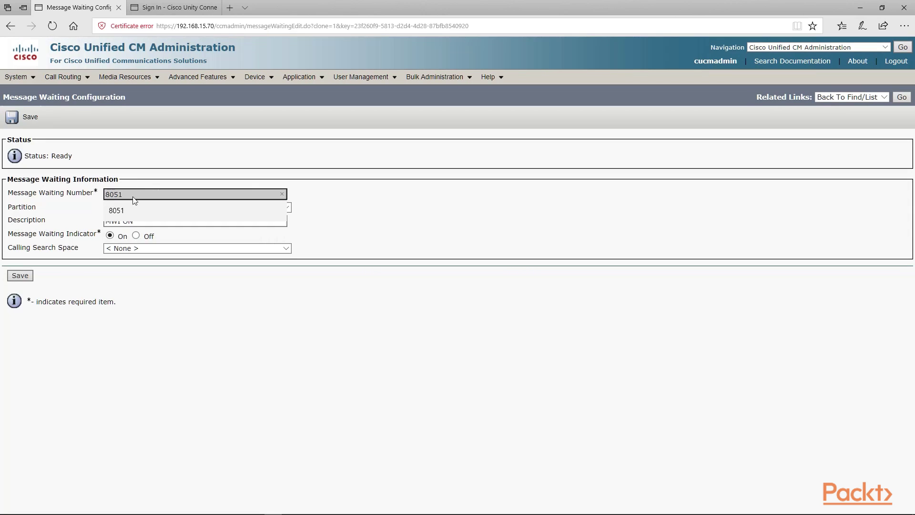
Step: Change the 8051 entry's description to "MWI OFF", set its message waiting indicator to Off, and save it
left_click(138, 223)
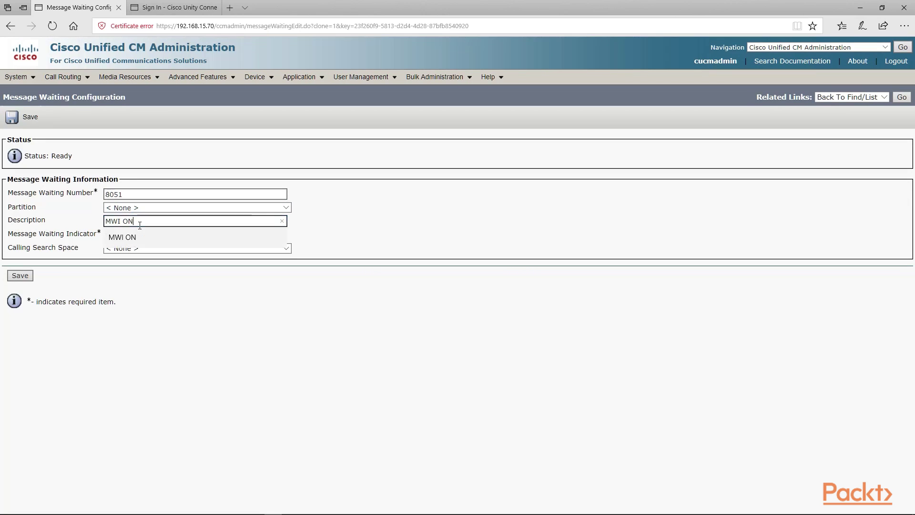
key("BackSpace")
key("BackSpace")
type("o")
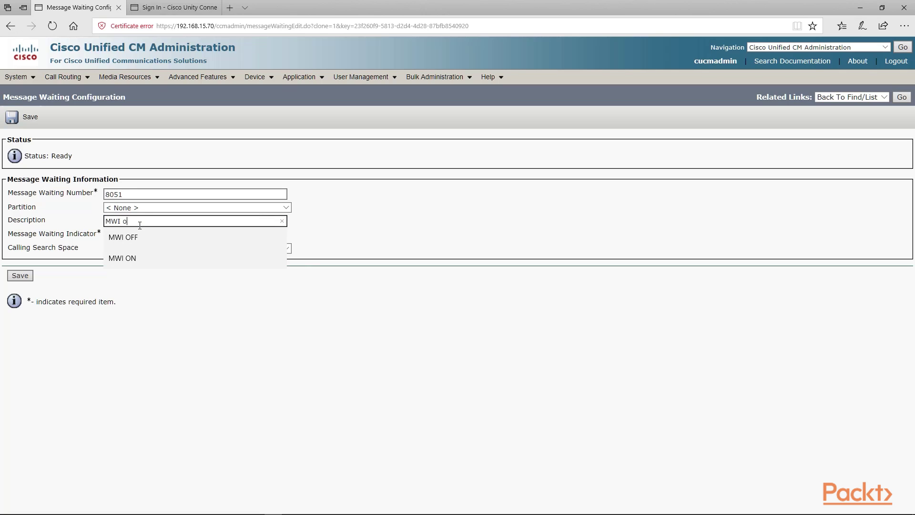
type("ff")
left_click(123, 237)
left_click(136, 236)
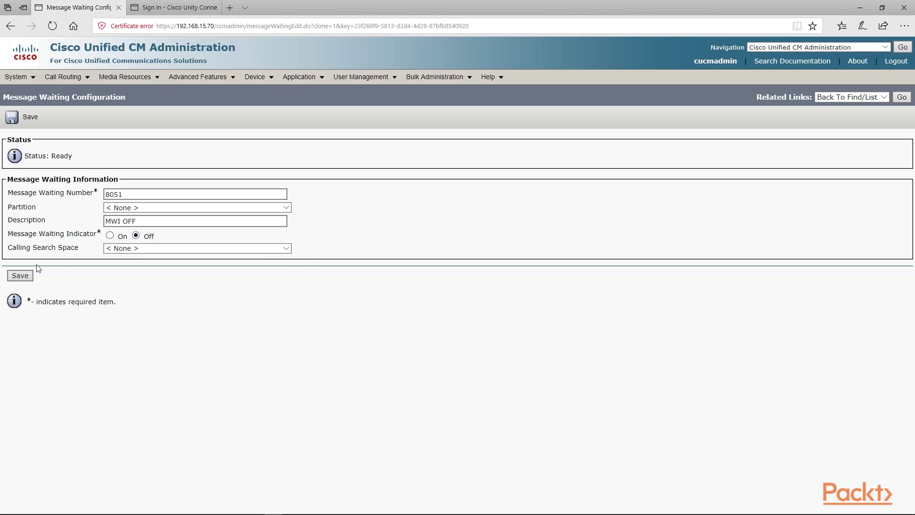
left_click(28, 277)
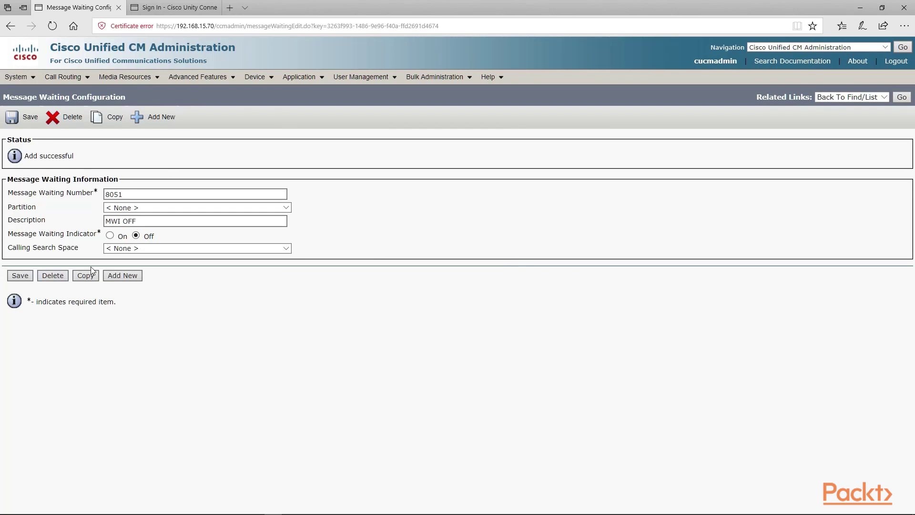
Step: Add a new voice mail pilot with the number 8000
left_click(193, 78)
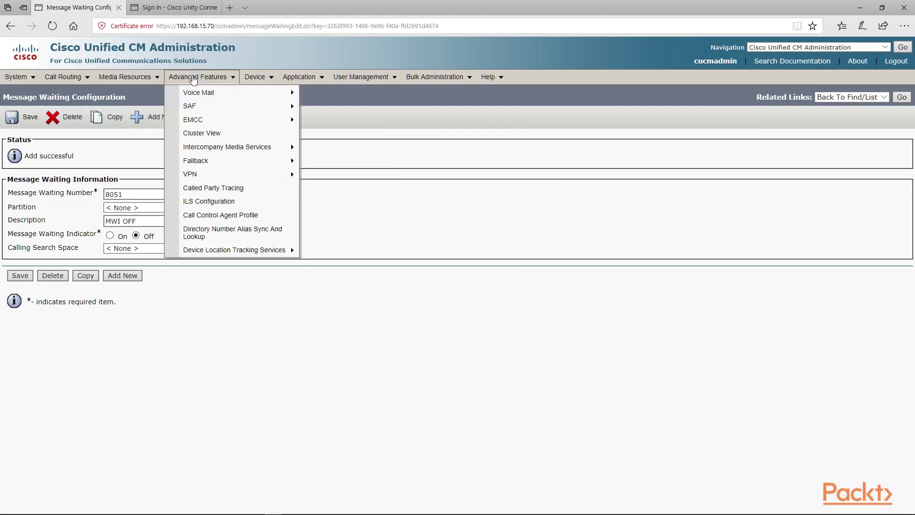
mouse_move(193, 97)
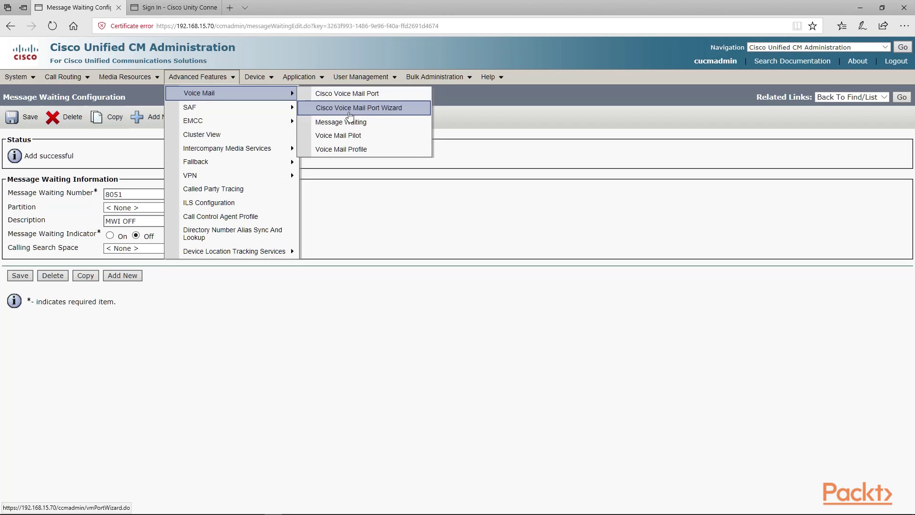
left_click(343, 135)
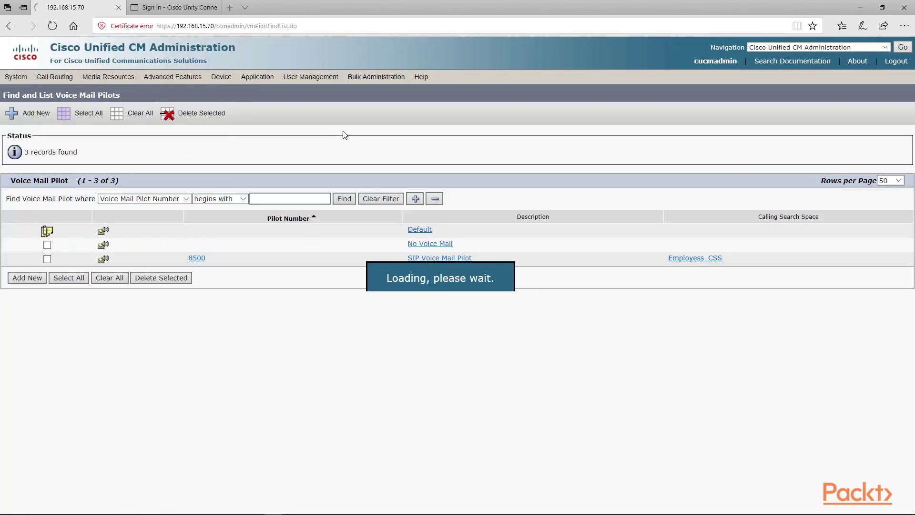
left_click(20, 280)
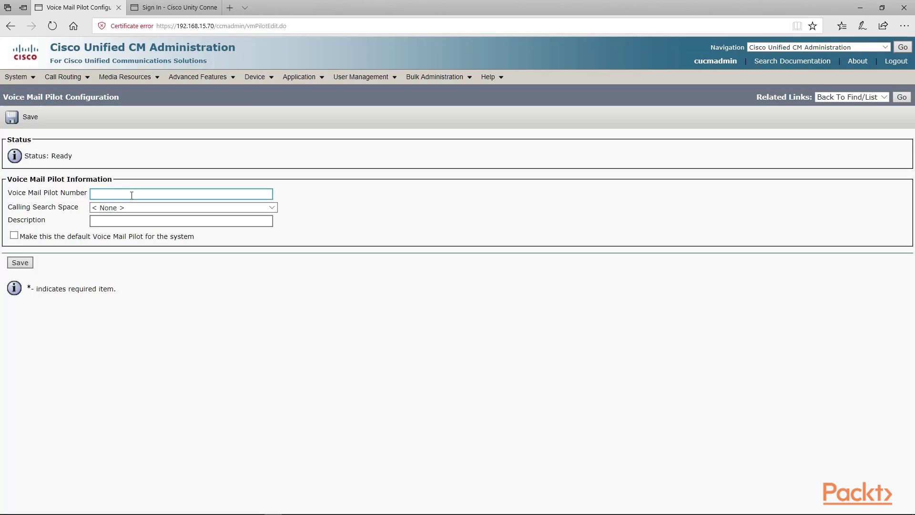
left_click(132, 194)
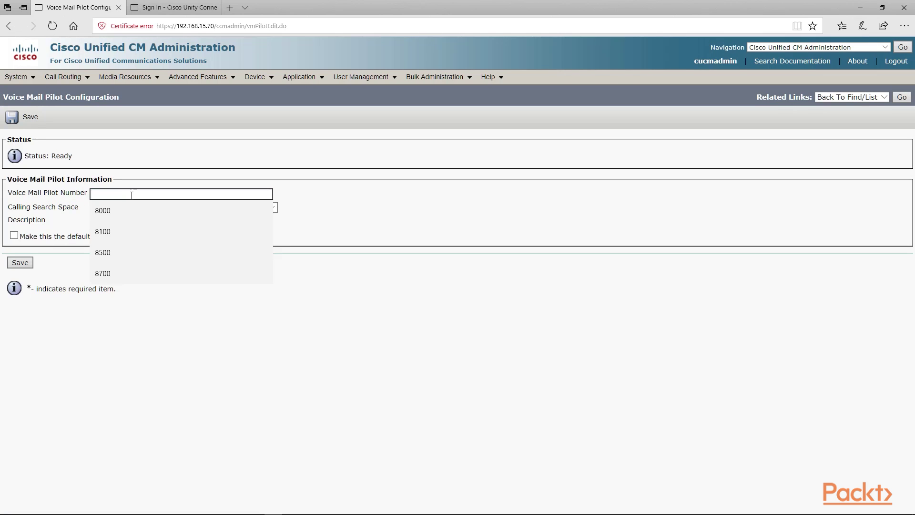
type("8000")
Step: Describe the 8000 pilot as "Voice Mail Pilot", make it the system's default voice mail pilot, and save it
left_click(119, 221)
left_click(119, 221)
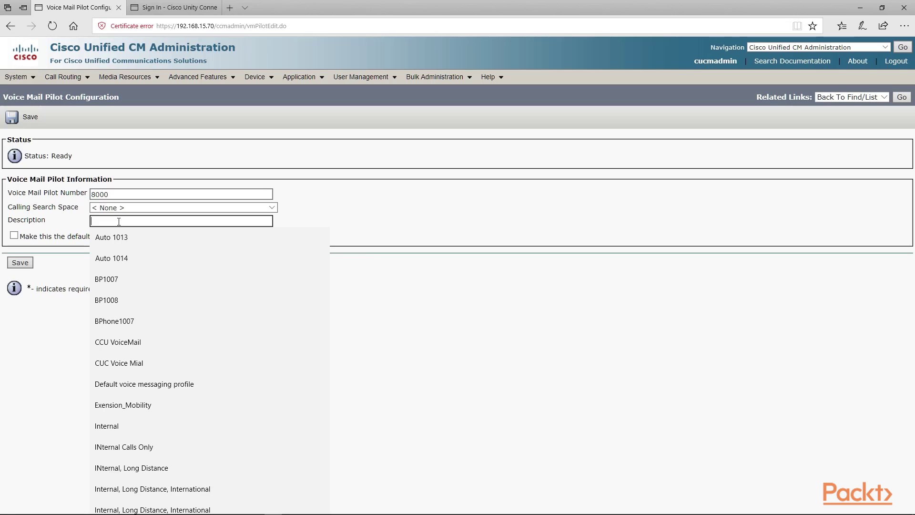
type("V")
left_click(115, 383)
left_click(14, 235)
left_click(27, 262)
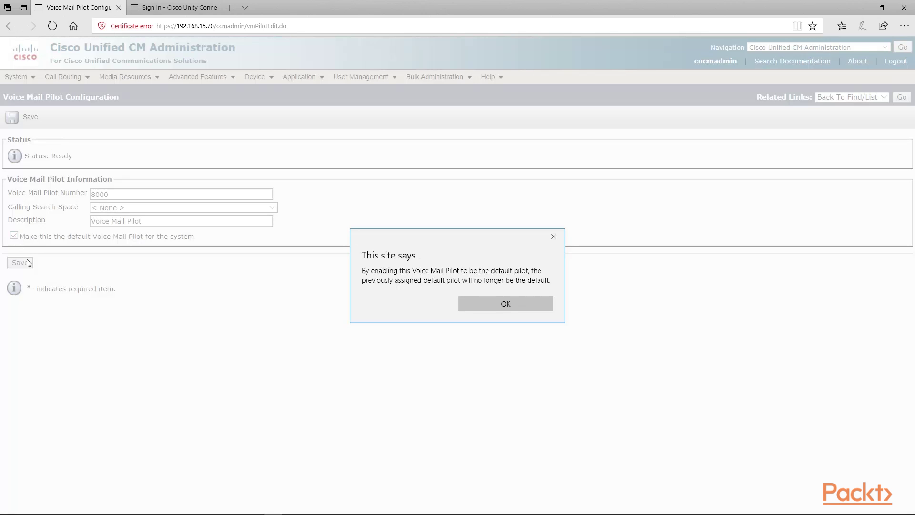
left_click(507, 310)
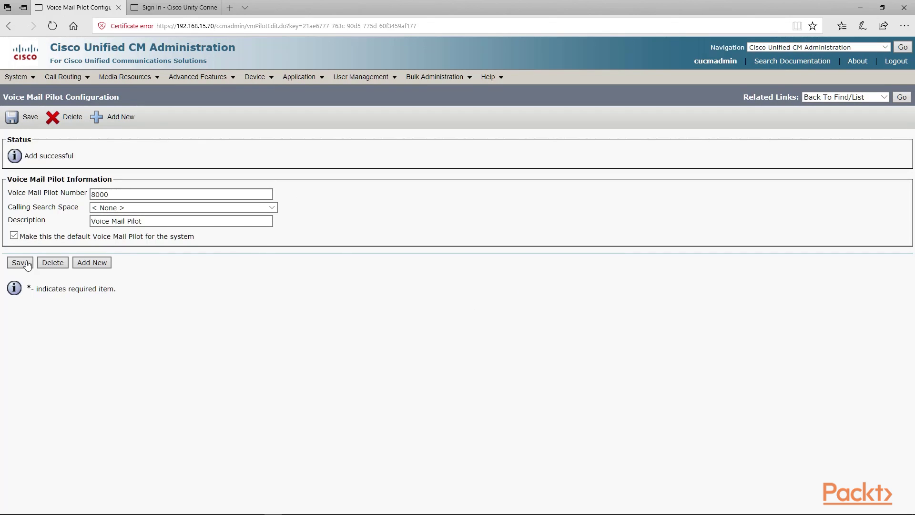
Step: Copy the Default voice mail profile and name the copy VM_Profile
mouse_move(209, 80)
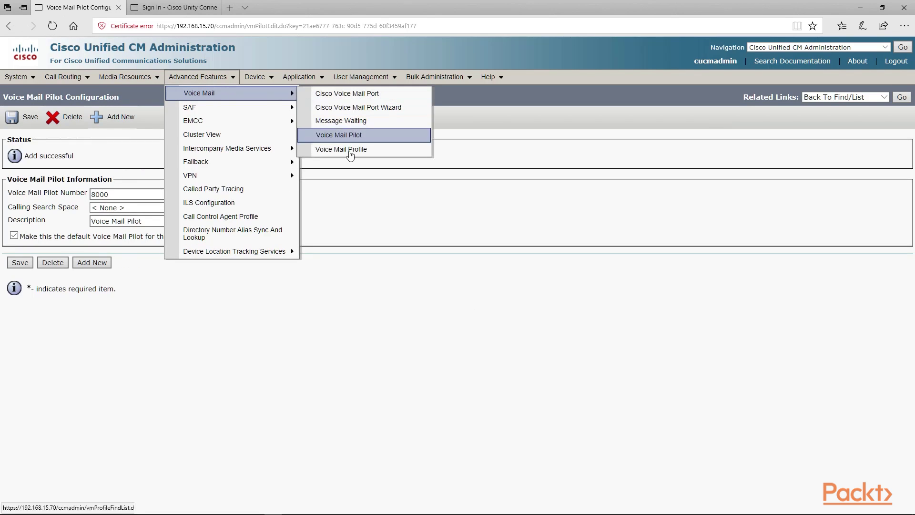
left_click(351, 150)
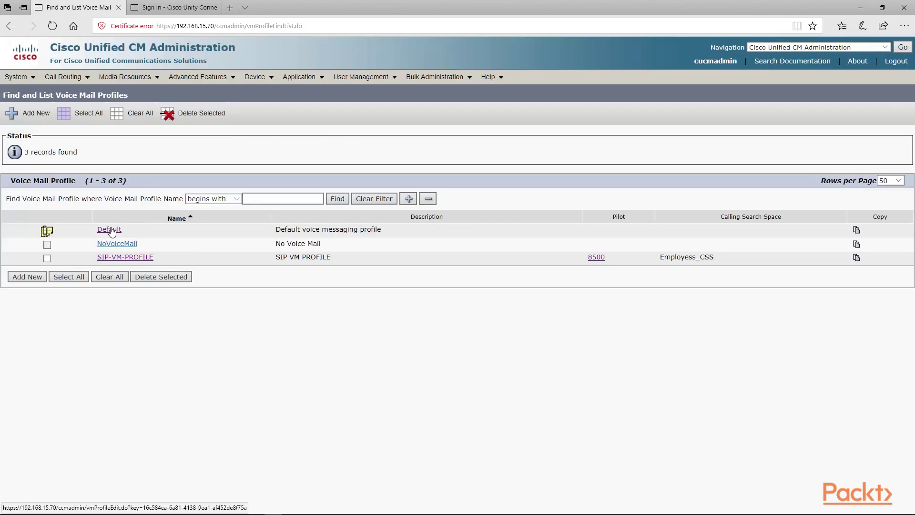
left_click(110, 230)
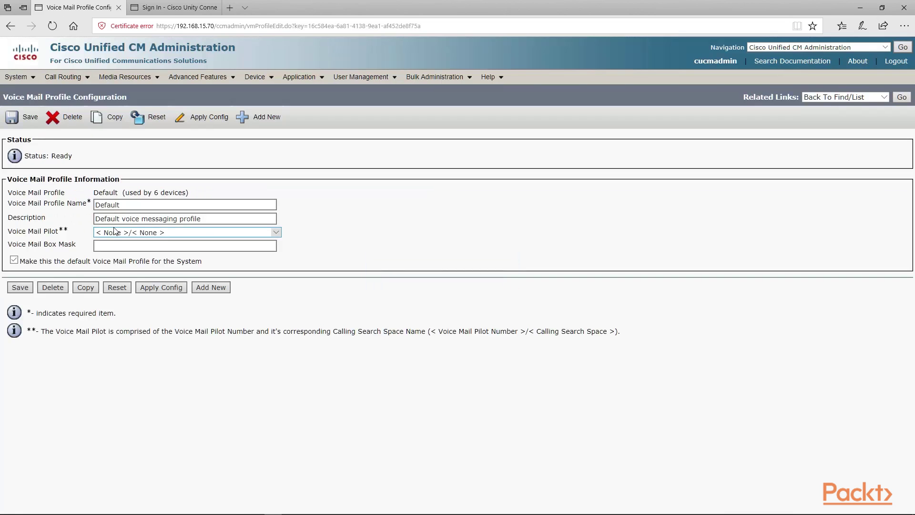
left_click(91, 288)
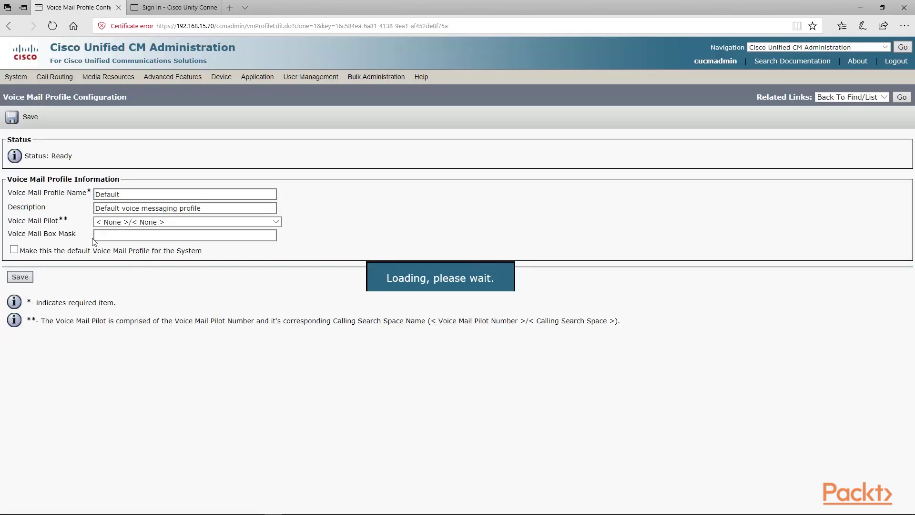
double_click(103, 195)
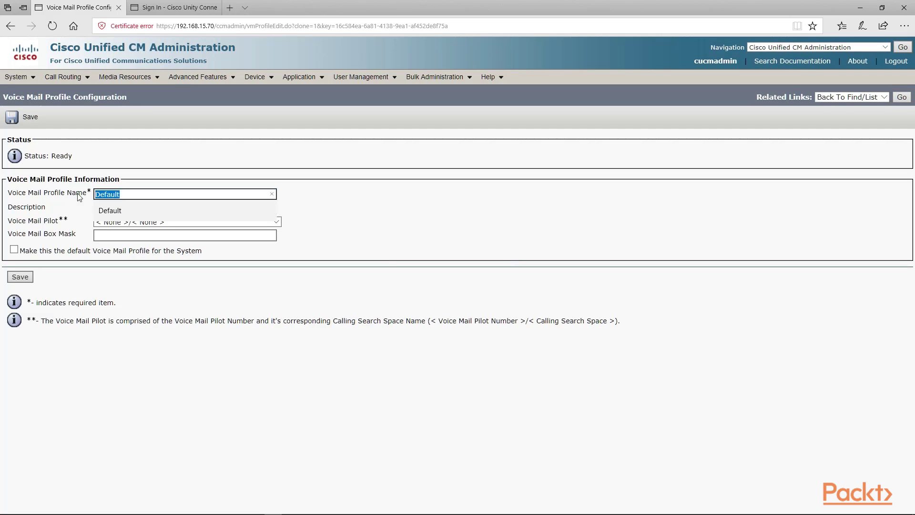
type("vm")
left_click(102, 210)
Step: Change the VM_Profile description to "Voice messaging profile"
left_click(129, 211)
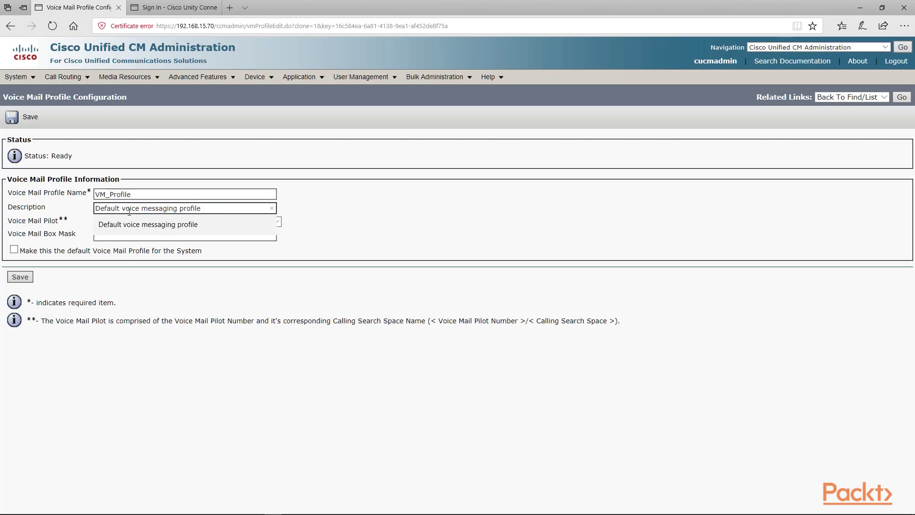
key("BackSpace")
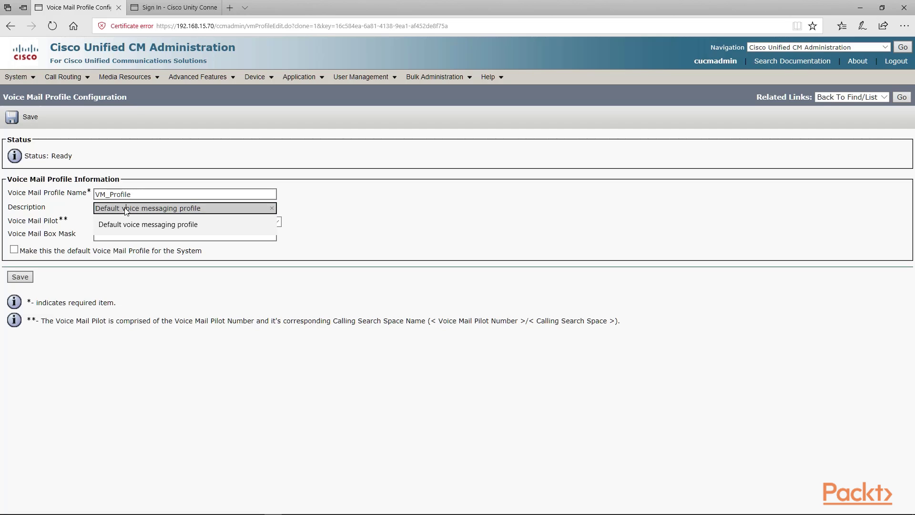
key("BackSpace")
key("BackSpace")
key("BackSpace")
key("BackSpace")
key("BackSpace")
key("BackSpace")
key("BackSpace")
key("BackSpace")
type("V")
Step: Assign the voice mail pilot 8000/< None > to VM_Profile, make it the system's default profile, and save it
left_click(310, 221)
left_click(276, 222)
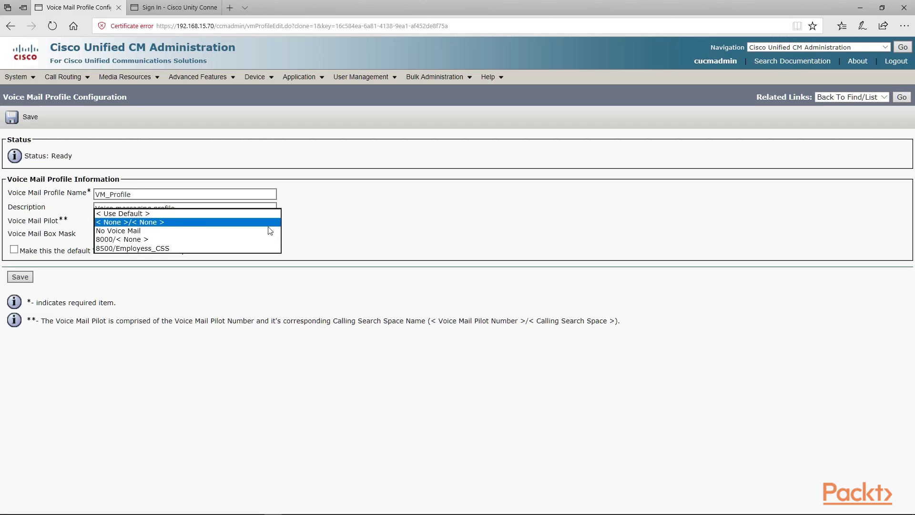
left_click(189, 239)
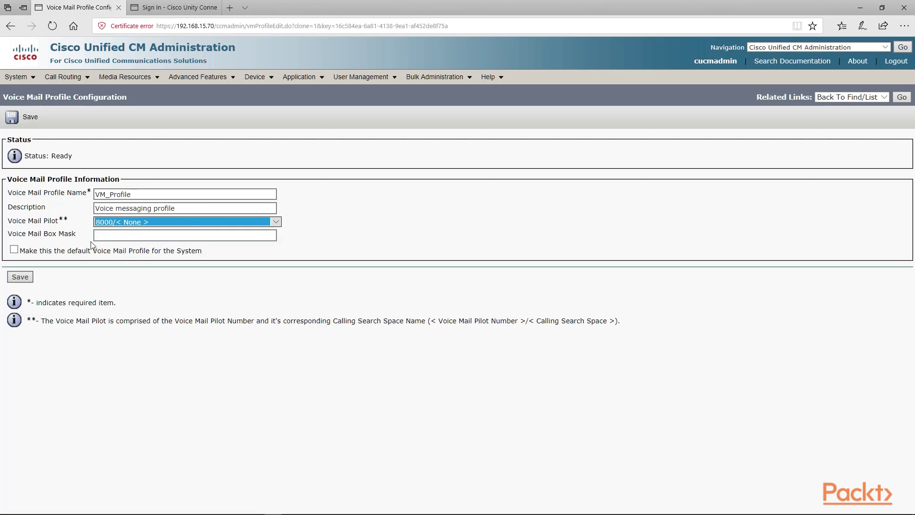
left_click(14, 251)
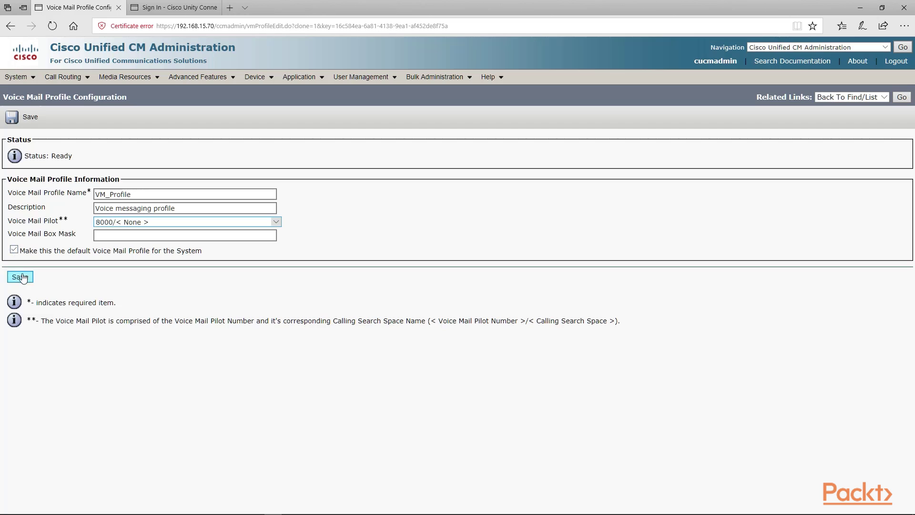
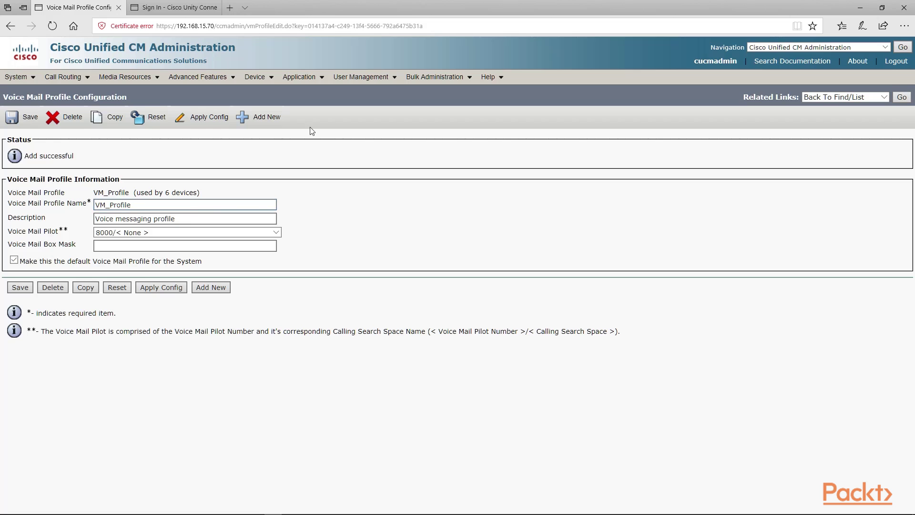
Step: Switch to Cisco Unity Connection Administration and sign in as cucadmin with the account password
left_click(174, 7)
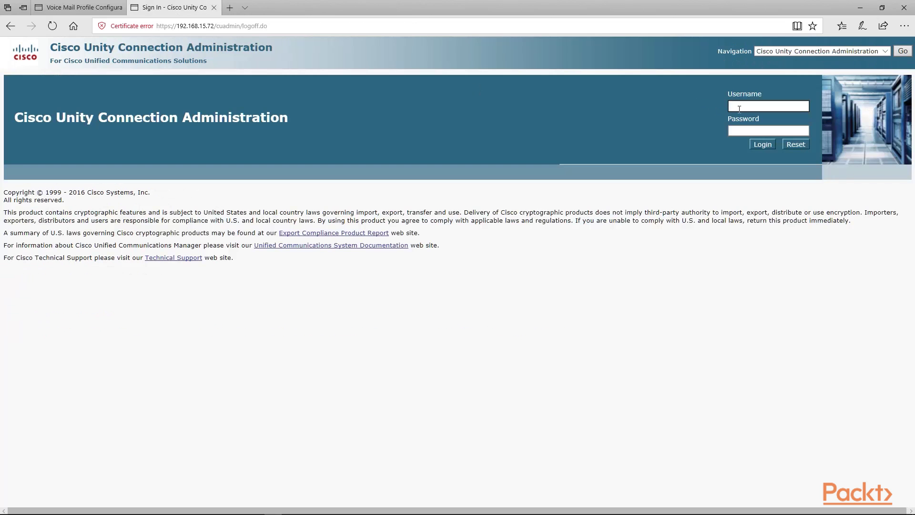
type("cucadmin")
key("Tab")
type("********")
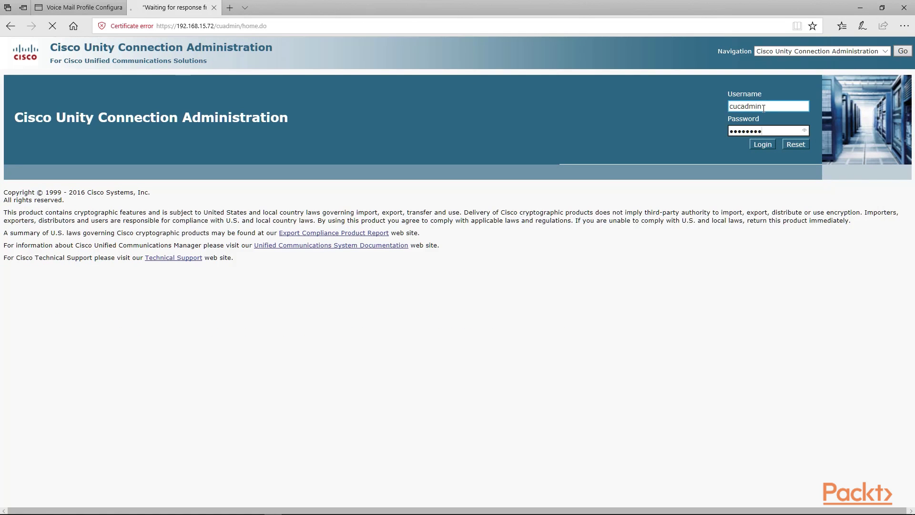
key("Return")
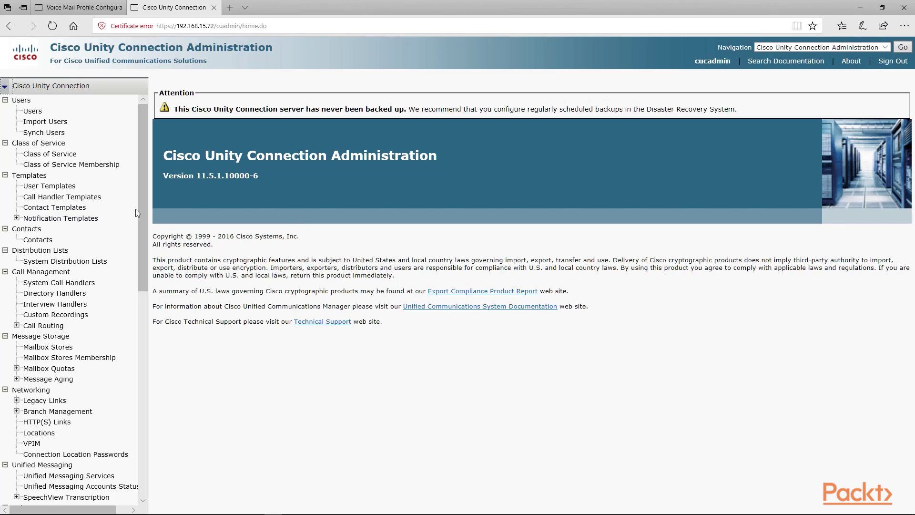
Step: Rename the existing phone system under Telephony Integrations to CUCM-SCCP and save it
scroll(140, 220, "down", 5)
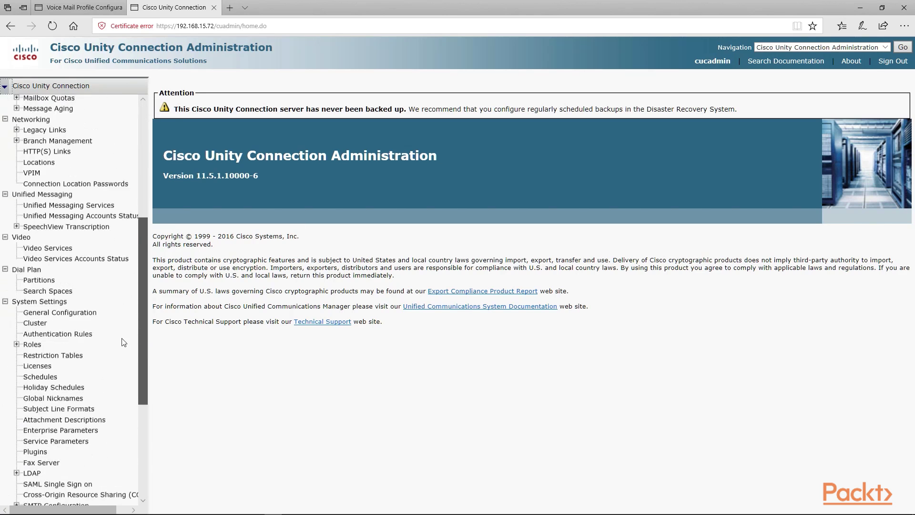
scroll(125, 362, "down", 3)
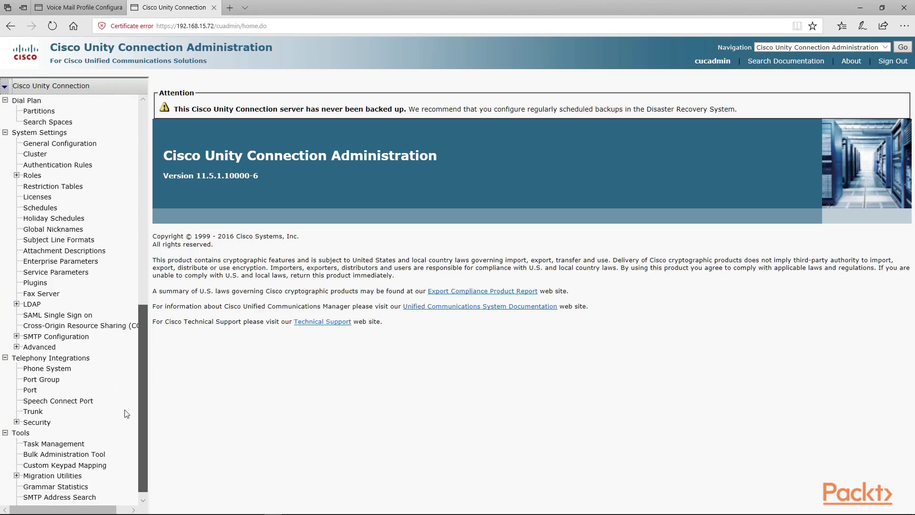
left_click(48, 369)
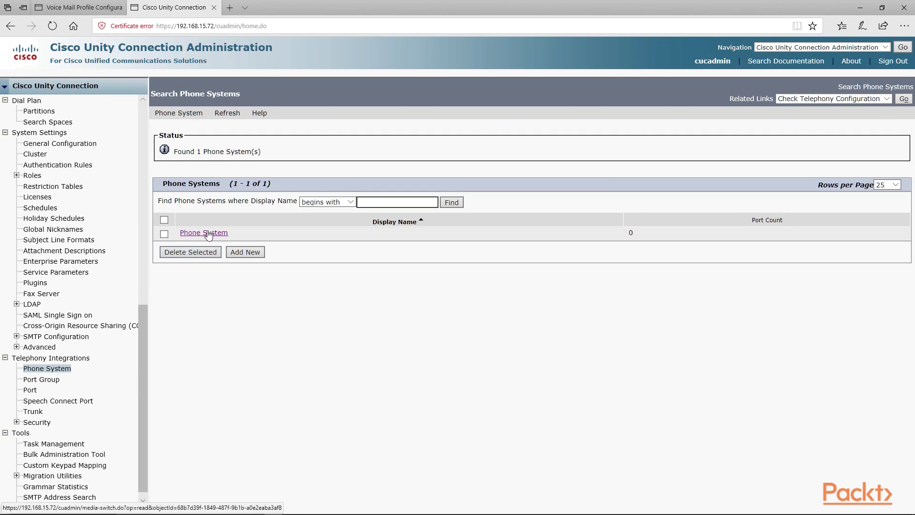
left_click(208, 233)
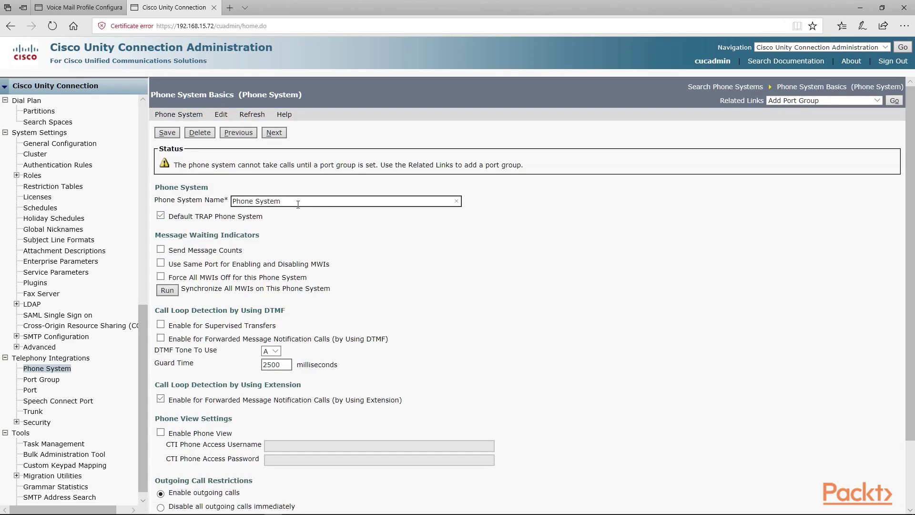
left_click_drag(297, 204, 236, 209)
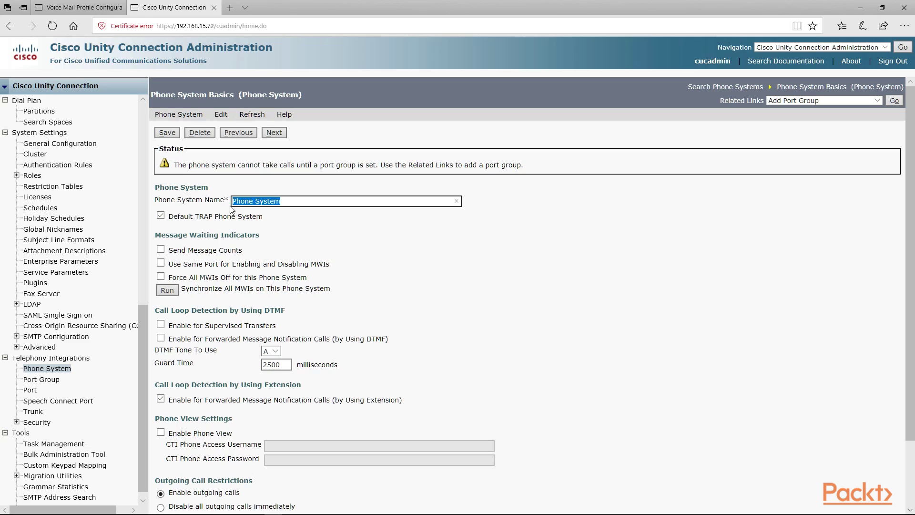
type("CUCM")
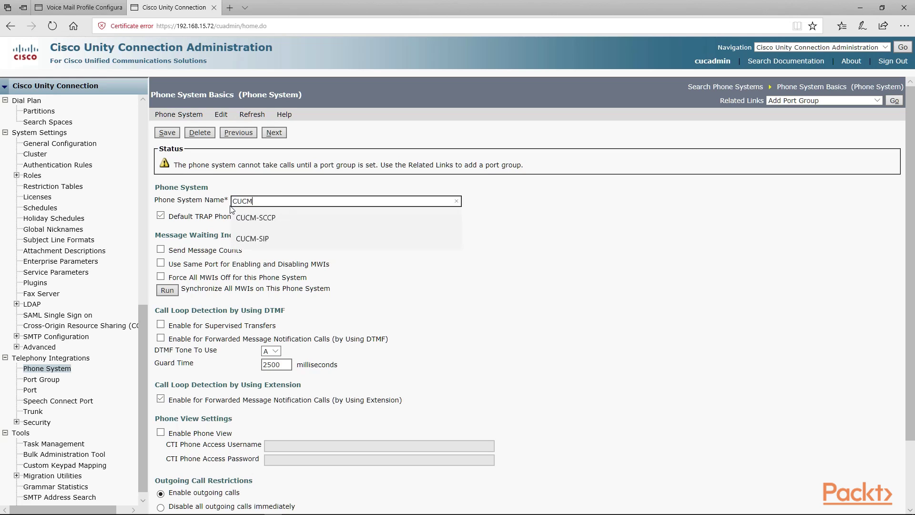
left_click(240, 217)
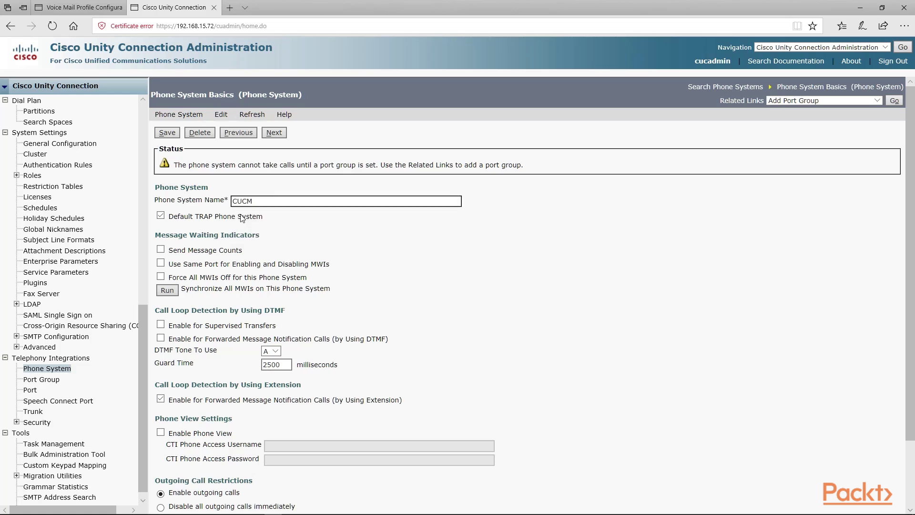
left_click(168, 135)
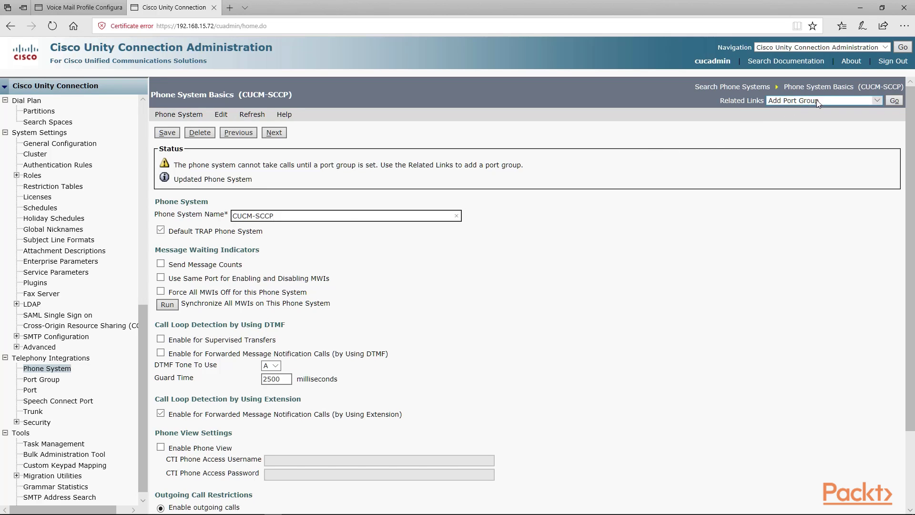
Step: Add an SCCP port group to the phone system with device name prefix CiscoUM1-VI, MWI On extension 8050 and MWI Off extension 8051
left_click(894, 101)
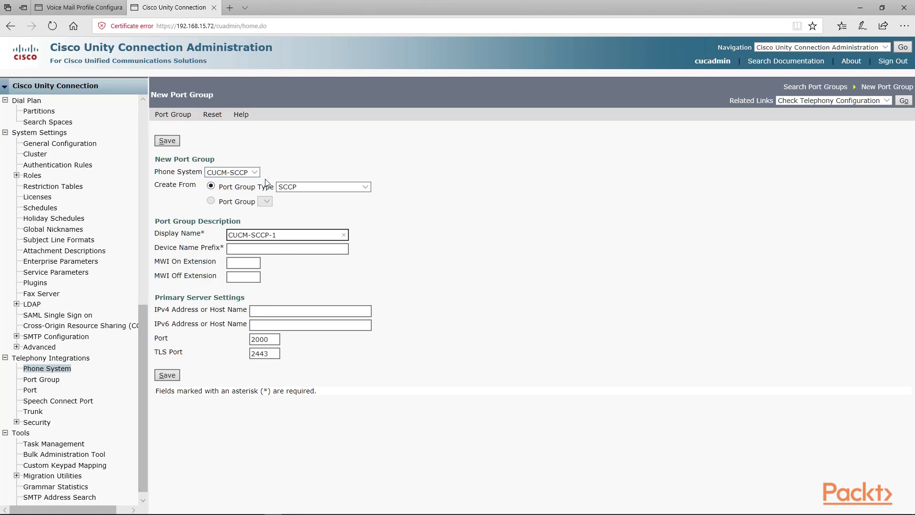
left_click(241, 249)
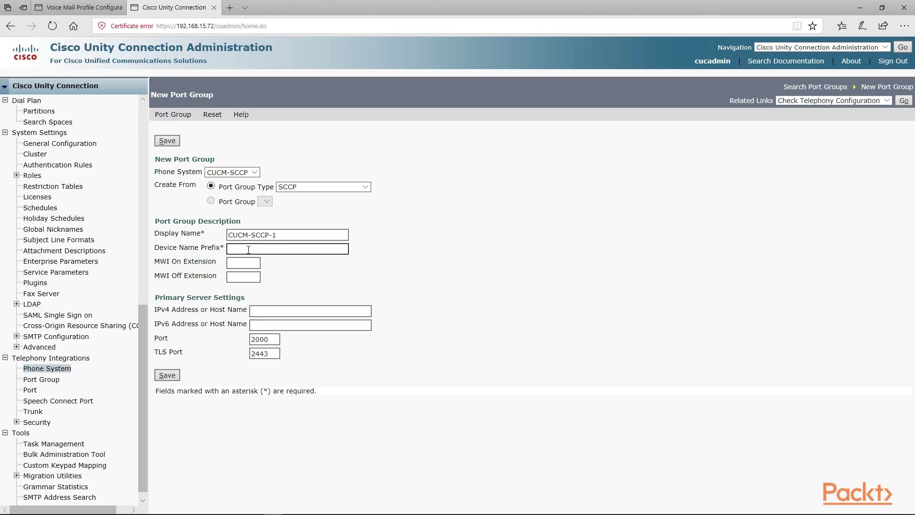
type("CiscoUM1-VI")
left_click(243, 263)
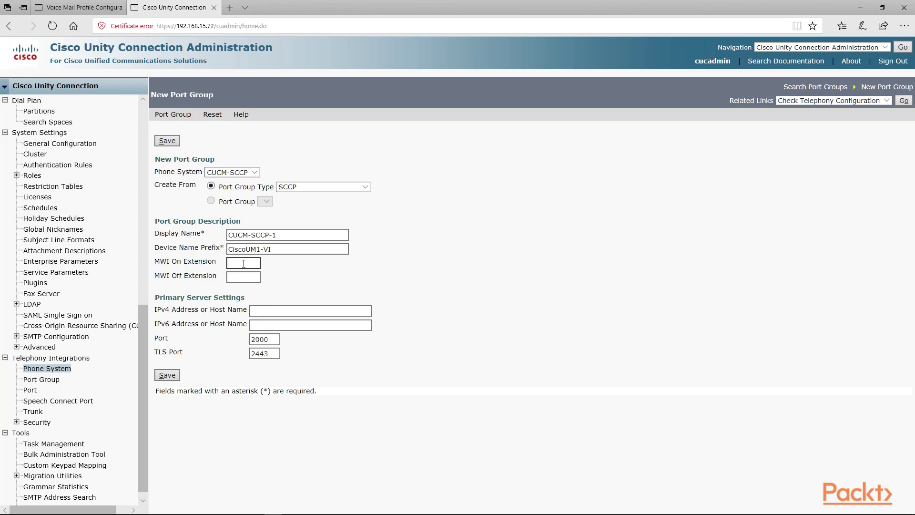
type("8050")
key("Tab")
type("8051")
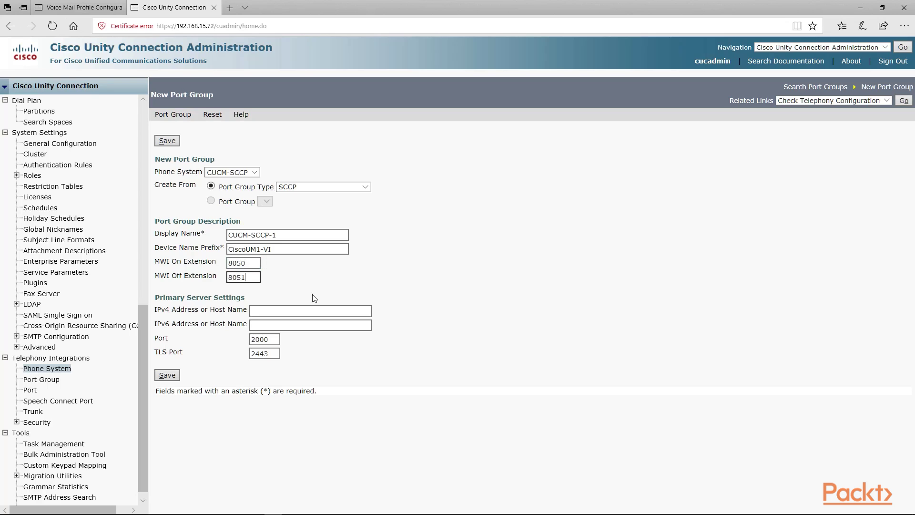
Step: Set the port group's primary server IPv4 address to 192.168.15.70 and save the new port group
left_click(286, 311)
type("19")
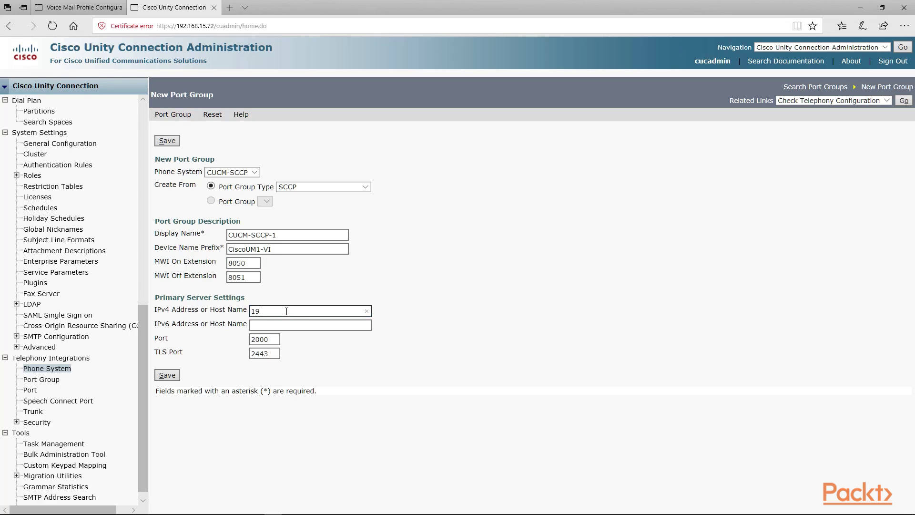
type("2.168.15.70")
left_click(166, 376)
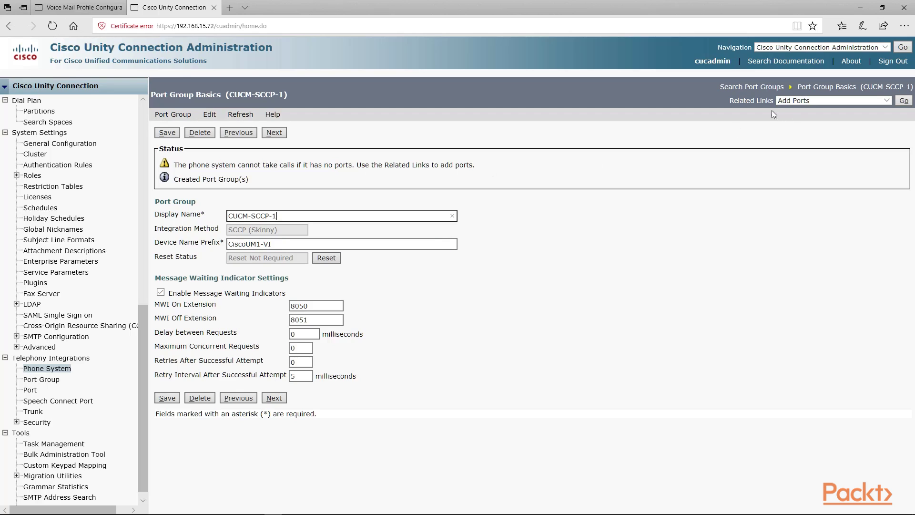
Step: Add one non-secure port to port group CUCM-SCCP-1 on server unity and run the telephony configuration check
left_click(903, 101)
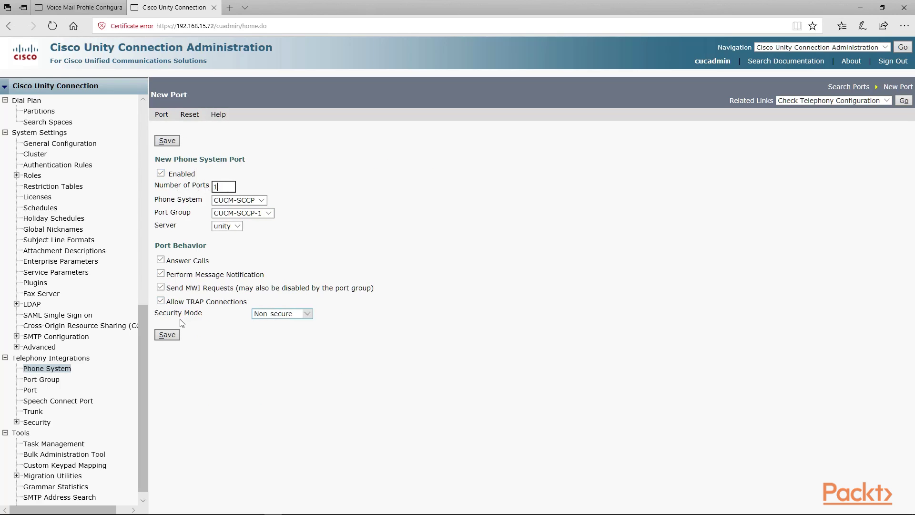
left_click(173, 336)
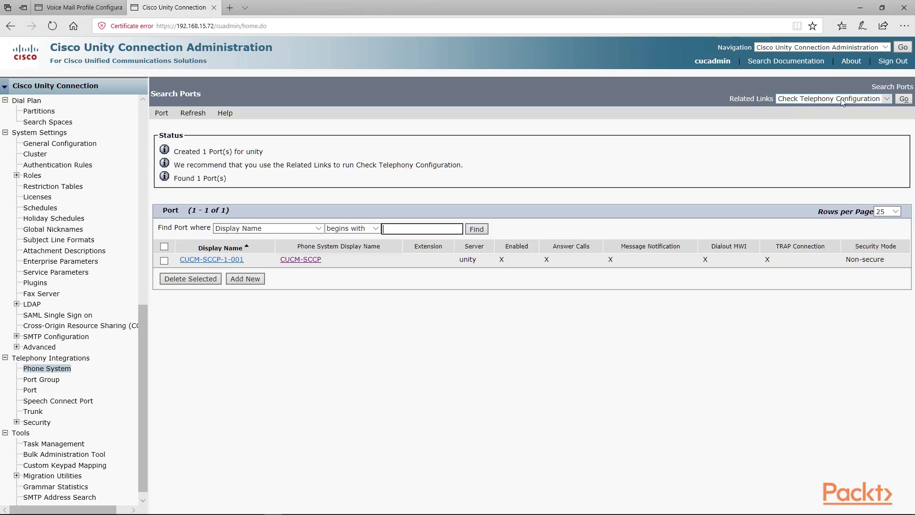
left_click(903, 98)
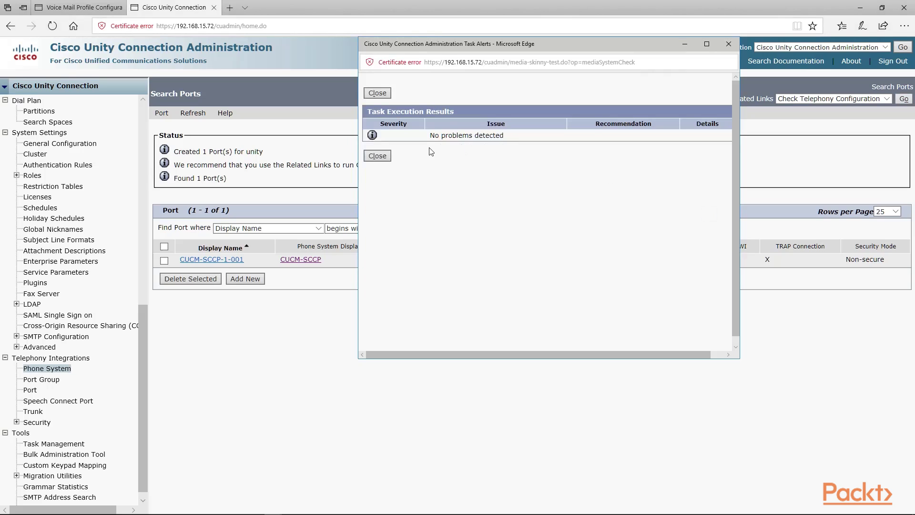
left_click(378, 156)
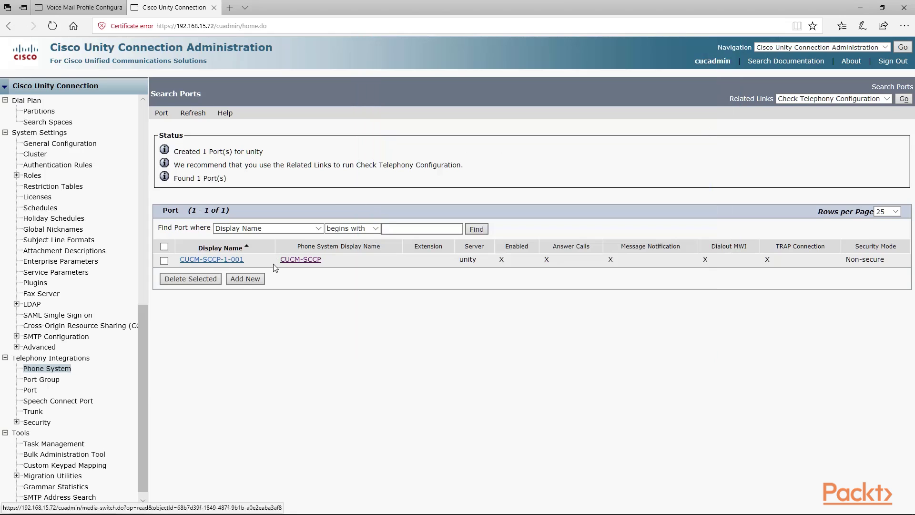
Step: Switch to the Cisco IP Phone softphone and test the Messages call to voice mail, ending the call and minimizing the phone
key("alt+Tab")
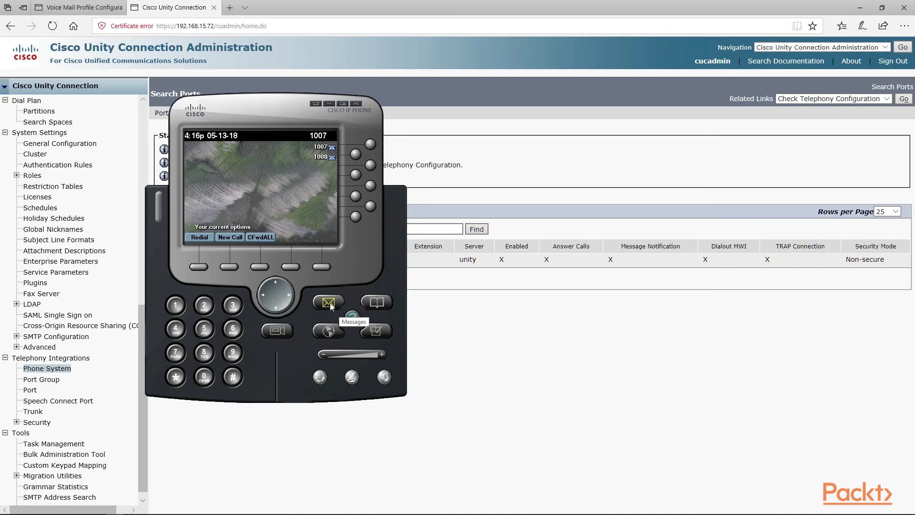
left_click(328, 302)
left_click(383, 379)
left_click(330, 103)
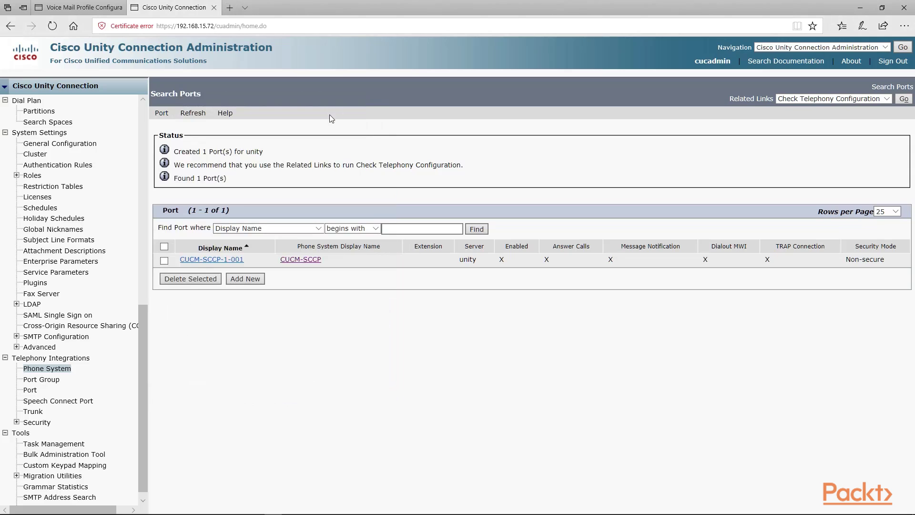